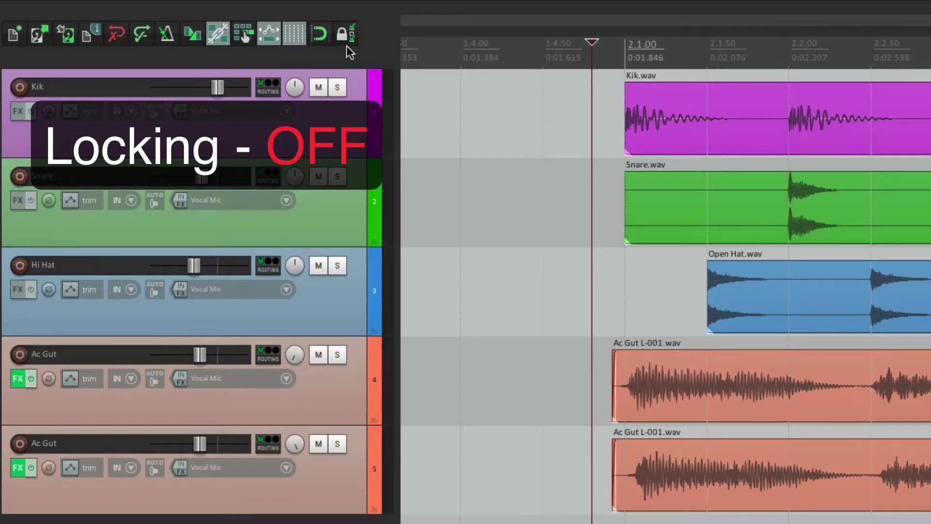
Configure locking to protect only the time selection, and switch locking off.
{"action": "right_click", "coordinate": [347, 45]}
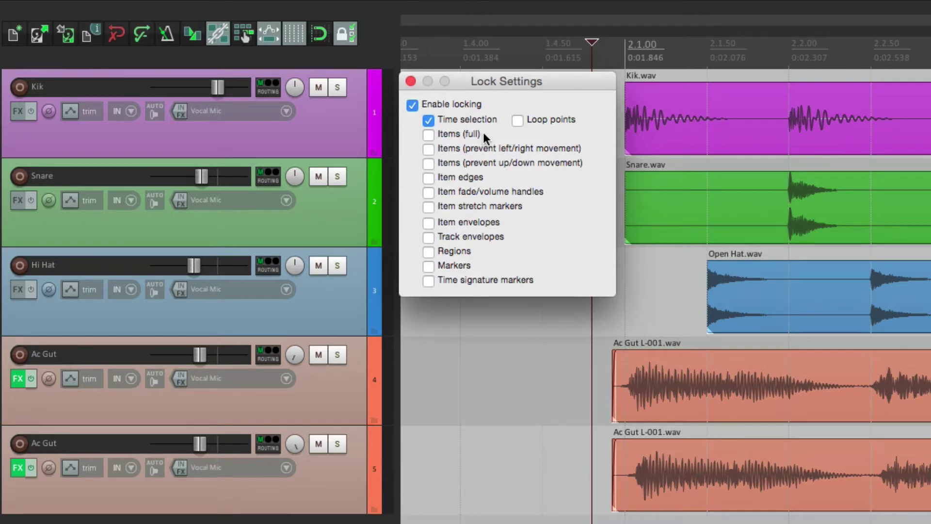
{"action": "key", "text": "Escape"}
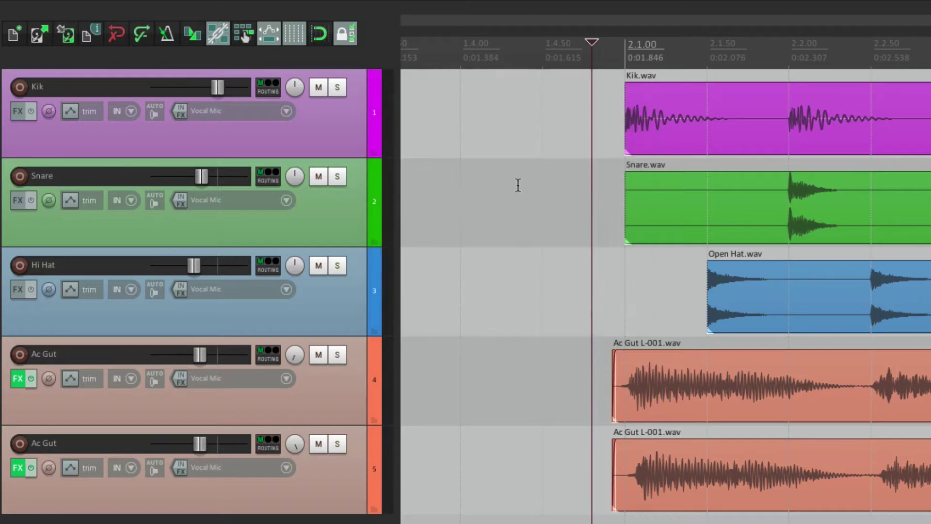
{"action": "left_click", "coordinate": [345, 34]}
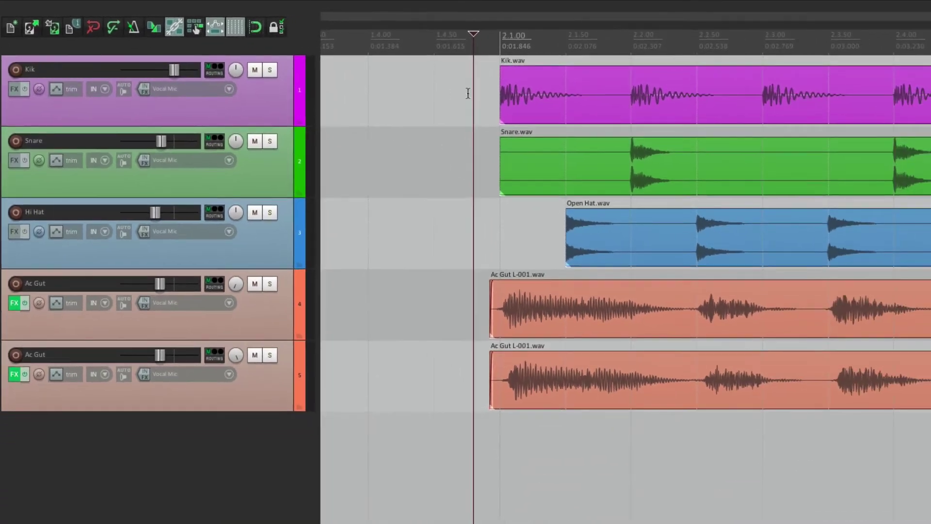
Draw a time selection across the tracks and adjust its edges to span about 2.2.00 to 2.3.80.
{"action": "left_click_drag", "start_coordinate": [682, 63], "coordinate": [817, 58]}
{"action": "left_click_drag", "start_coordinate": [668, 44], "coordinate": [803, 77]}
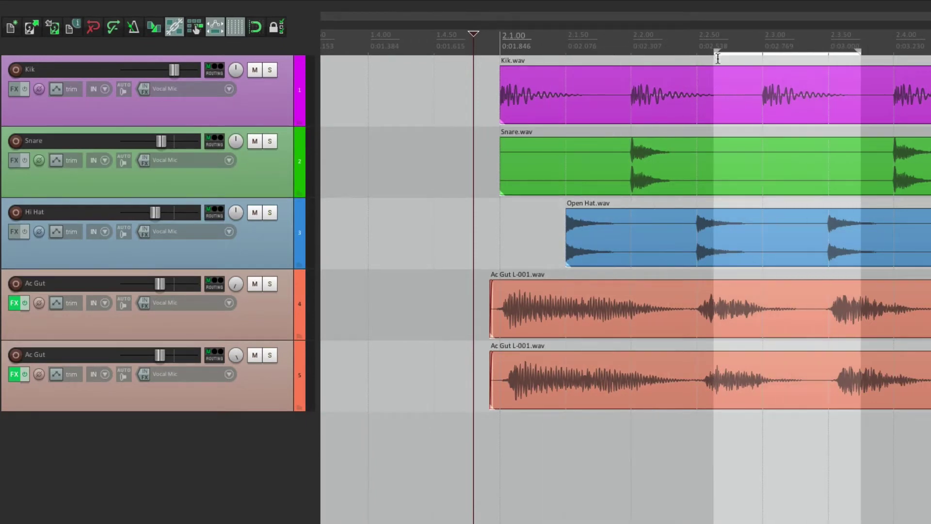
{"action": "left_click_drag", "start_coordinate": [718, 59], "coordinate": [633, 57]}
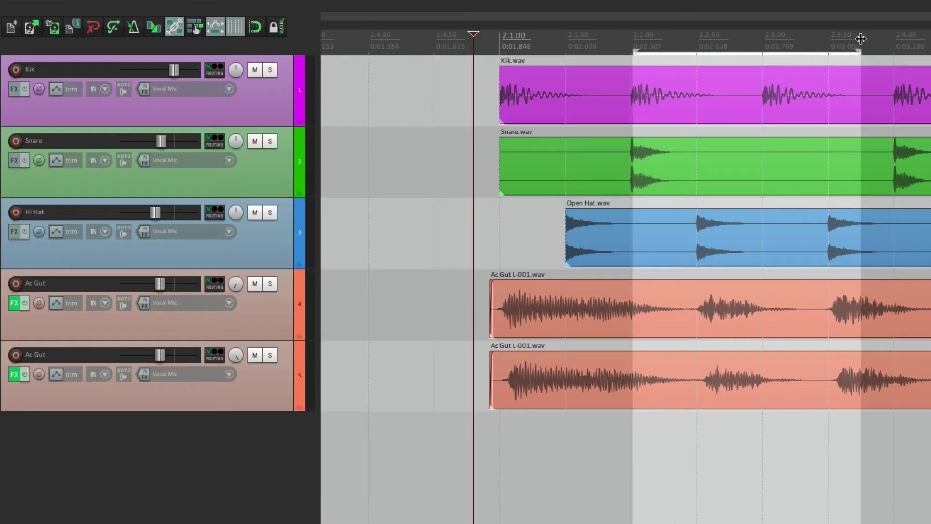
{"action": "left_click_drag", "start_coordinate": [861, 39], "coordinate": [868, 51]}
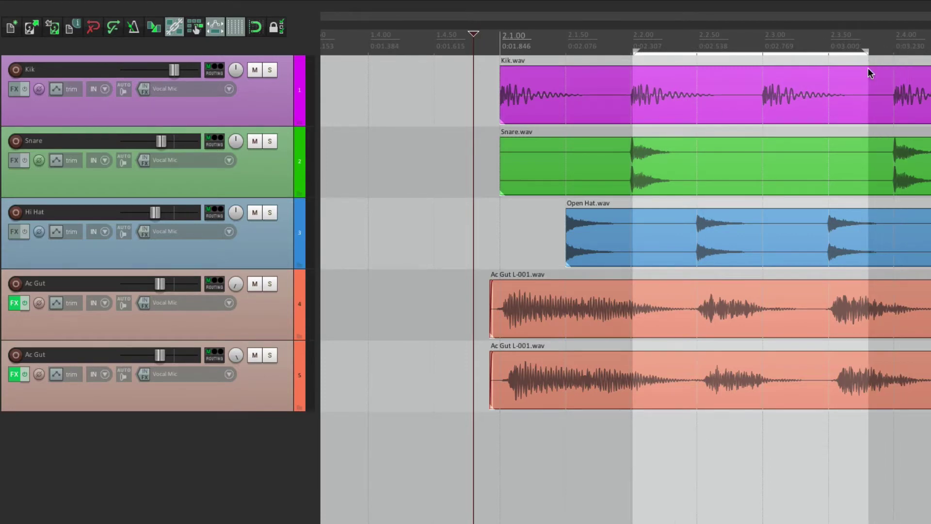
Turn locking on and try to change the time selection in the ruler.
{"action": "key", "text": "l"}
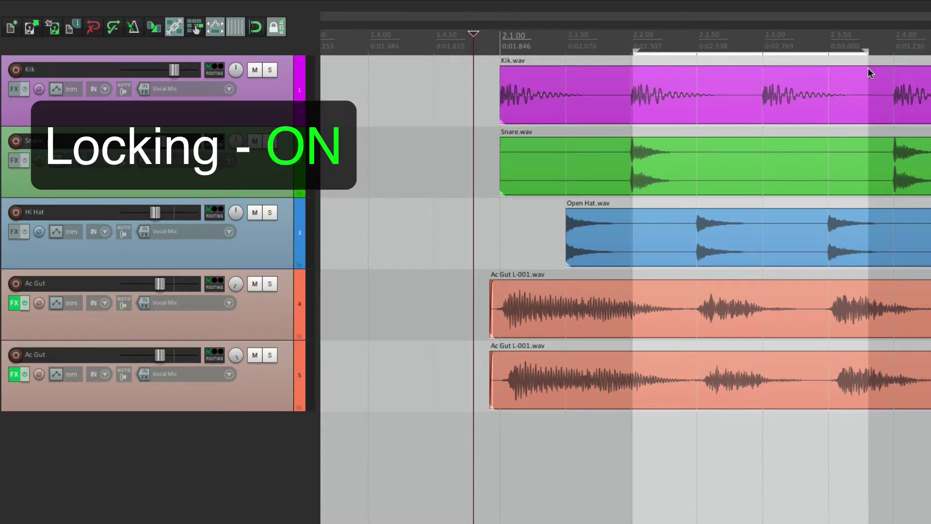
{"action": "left_click", "coordinate": [616, 53]}
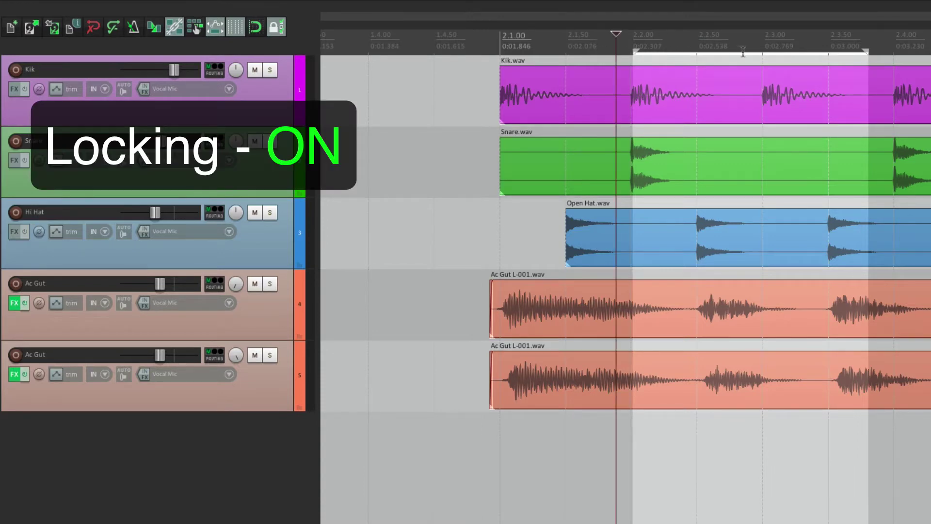
{"action": "left_click", "coordinate": [600, 44]}
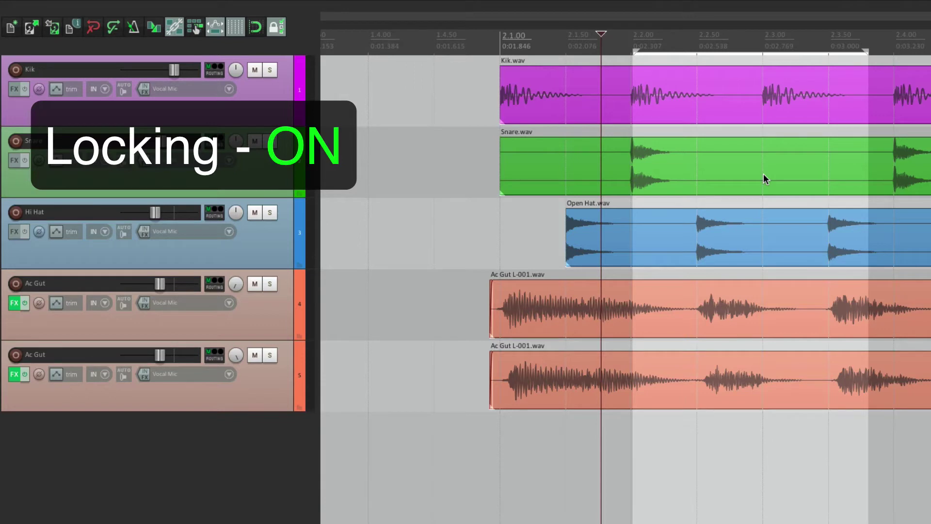
Turn locking off and redraw the time selection to span about 2.2.35 to 2.4.35.
{"action": "key", "text": "l"}
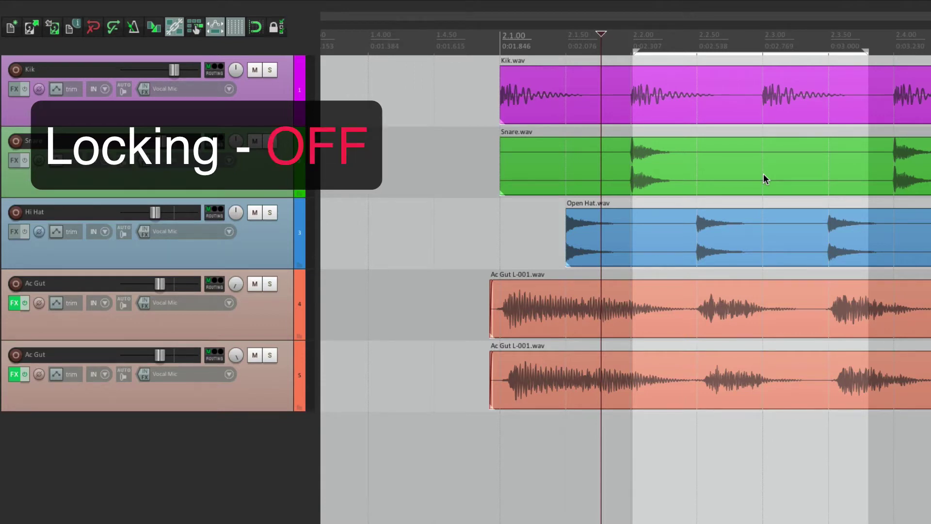
{"action": "left_click", "coordinate": [585, 201]}
{"action": "left_click_drag", "start_coordinate": [585, 202], "coordinate": [483, 203]}
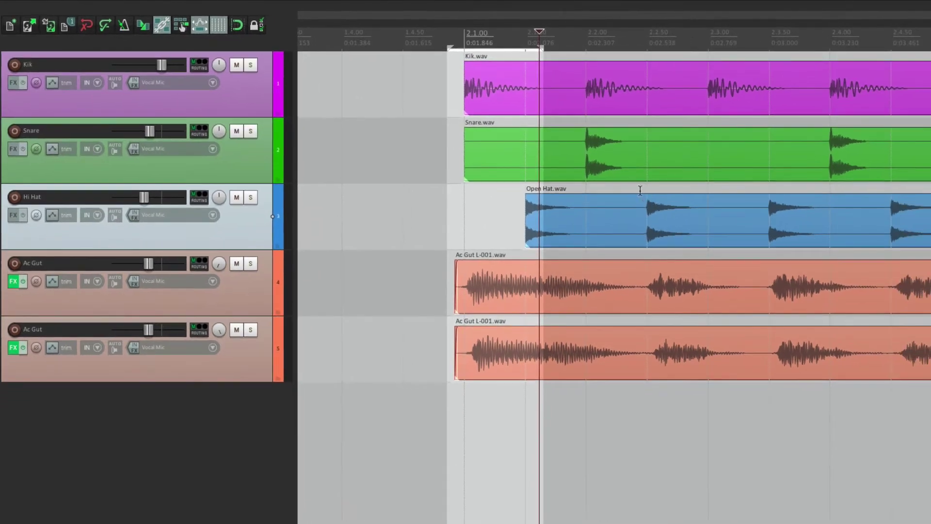
{"action": "left_click_drag", "start_coordinate": [680, 204], "coordinate": [930, 201]}
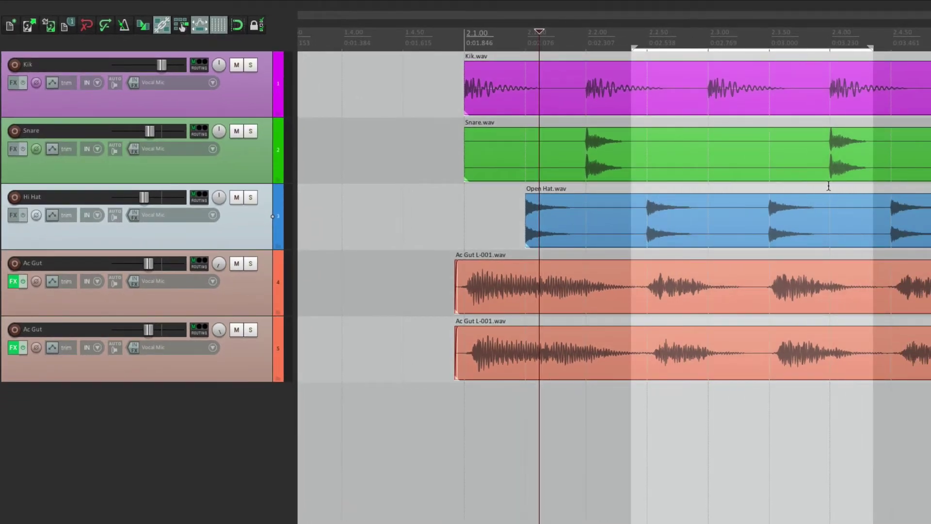
With locking on, delete the part of the Snare and Open Hat items that lies inside the time selection.
{"action": "key", "text": "l"}
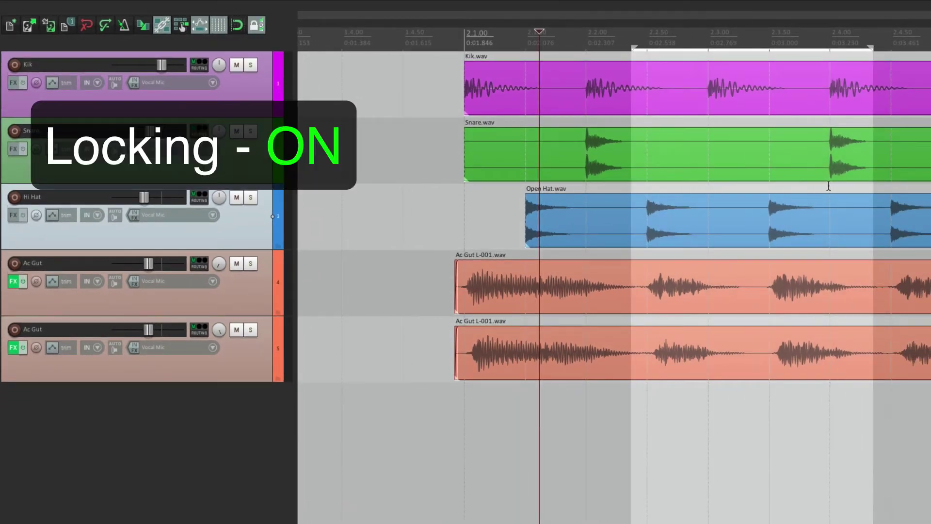
{"action": "left_click", "coordinate": [800, 185]}
{"action": "left_click", "coordinate": [747, 144]}
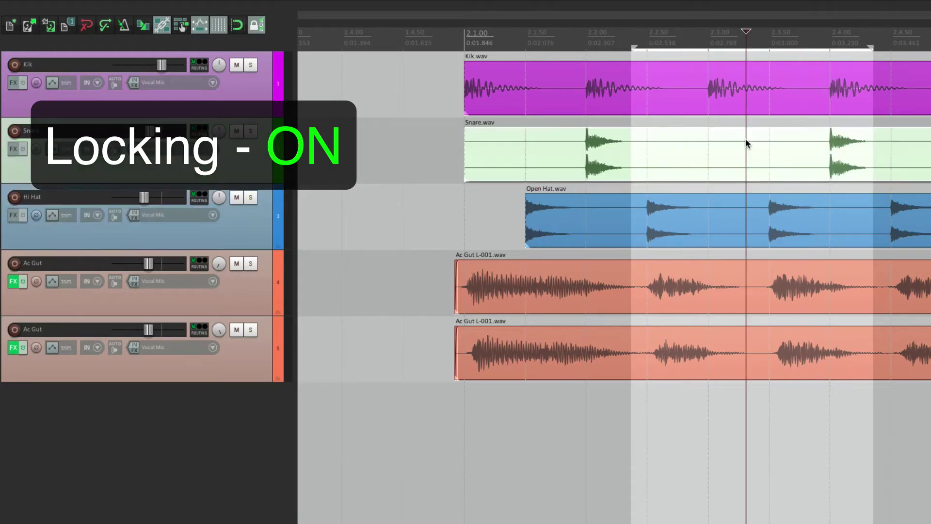
{"action": "key", "text": "Delete"}
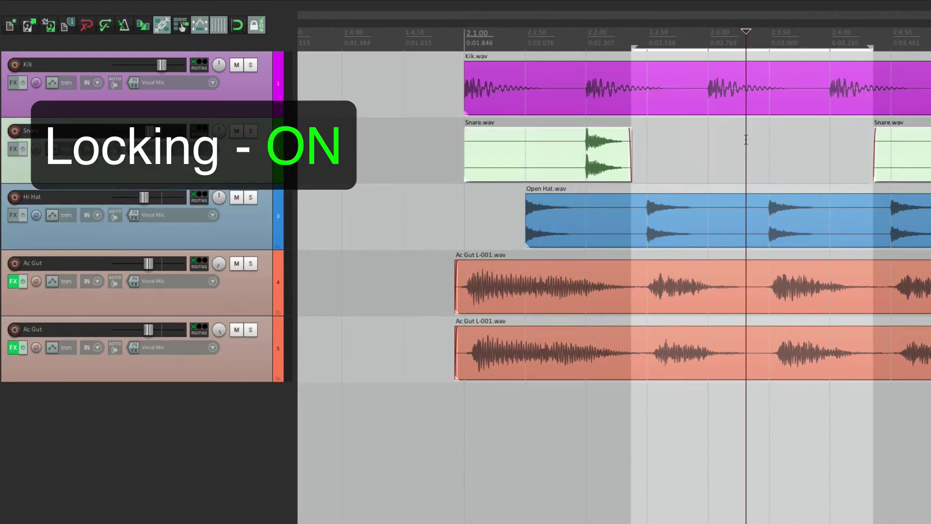
{"action": "left_click", "coordinate": [711, 234]}
{"action": "key", "text": "Delete"}
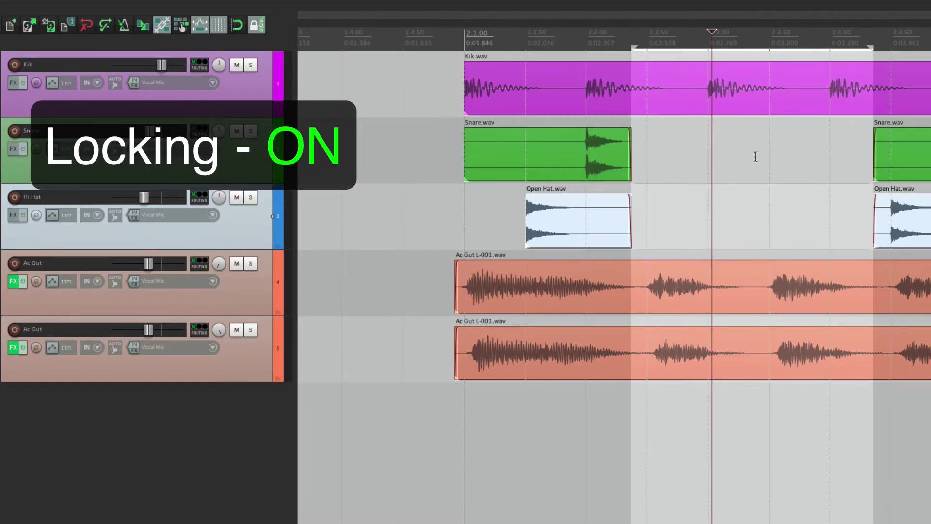
Undo both item deletions and turn off the lock on the time selection.
{"action": "key", "text": "ctrl+z"}
{"action": "key", "text": "ctrl+z"}
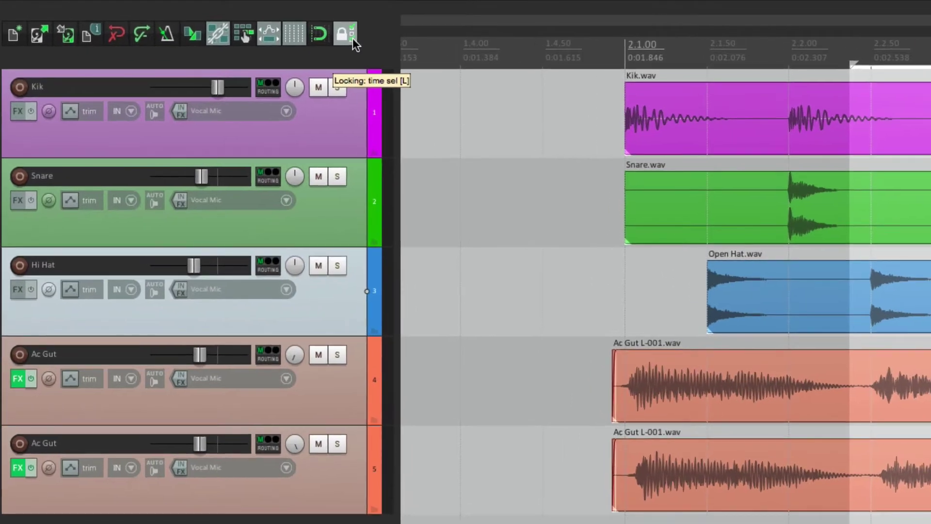
{"action": "right_click", "coordinate": [354, 37]}
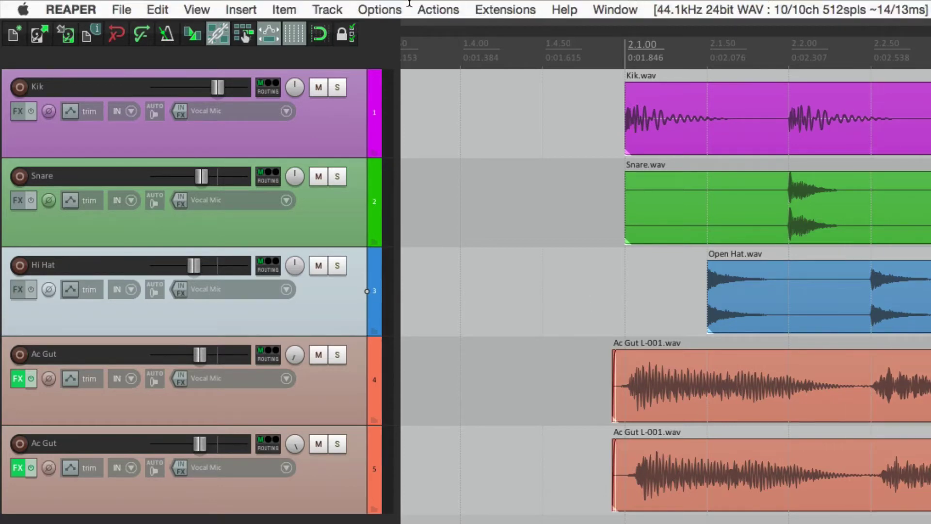
With loop points linked to the time selection, draw a time selection from 2.2.00 to 2.3.50.
{"action": "left_click", "coordinate": [400, 9]}
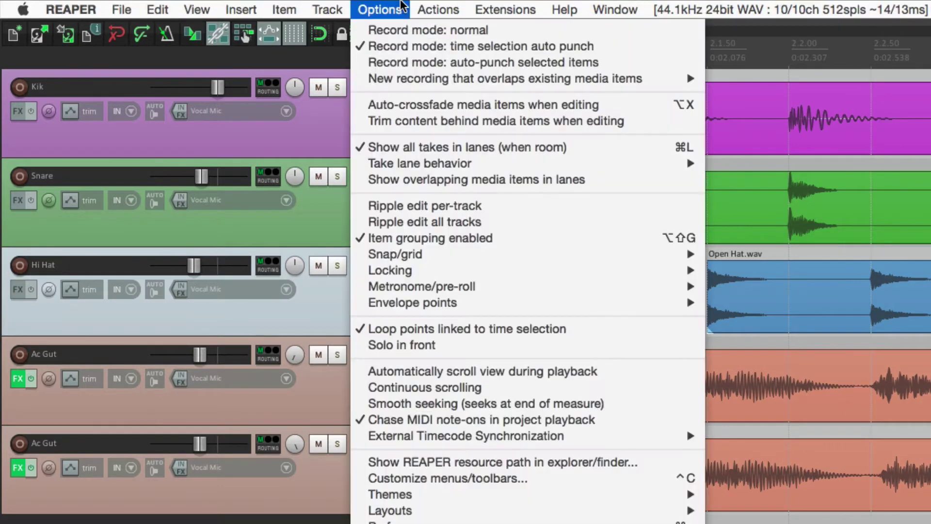
{"action": "left_click", "coordinate": [405, 335]}
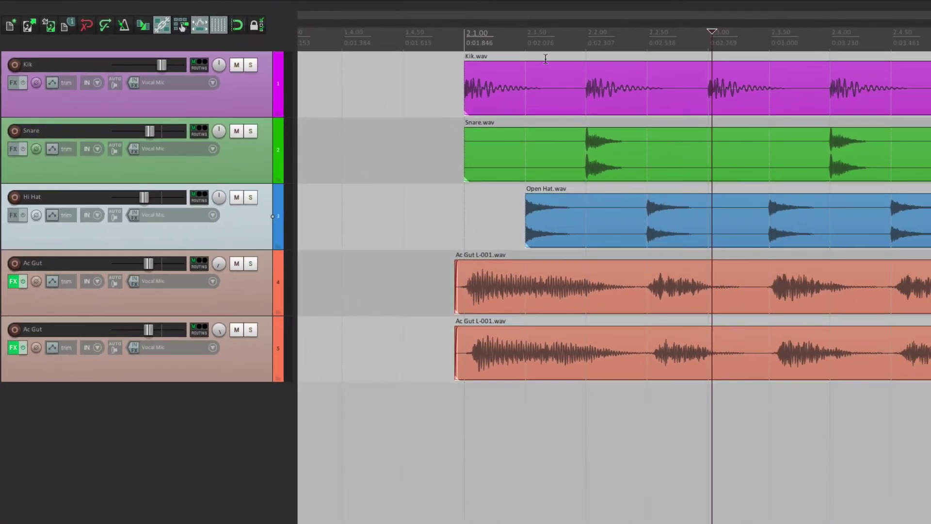
{"action": "left_click_drag", "start_coordinate": [544, 54], "coordinate": [742, 53]}
{"action": "left_click_drag", "start_coordinate": [803, 55], "coordinate": [885, 51]}
{"action": "left_click_drag", "start_coordinate": [770, 55], "coordinate": [585, 69]}
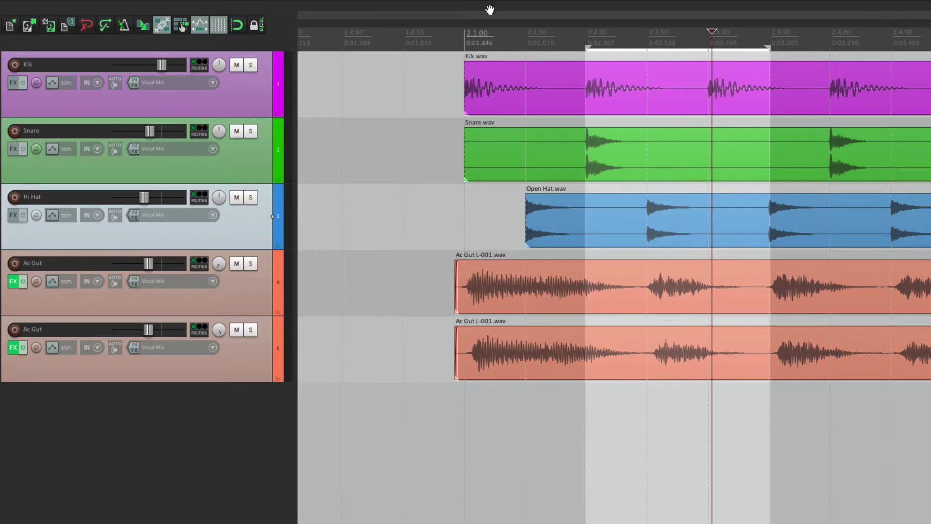
Unlink the loop points from the time selection and set a separate loop range from about 1.4.20 to 2.1.55.
{"action": "mouse_move", "coordinate": [353, 3]}
{"action": "left_click", "coordinate": [275, 6]}
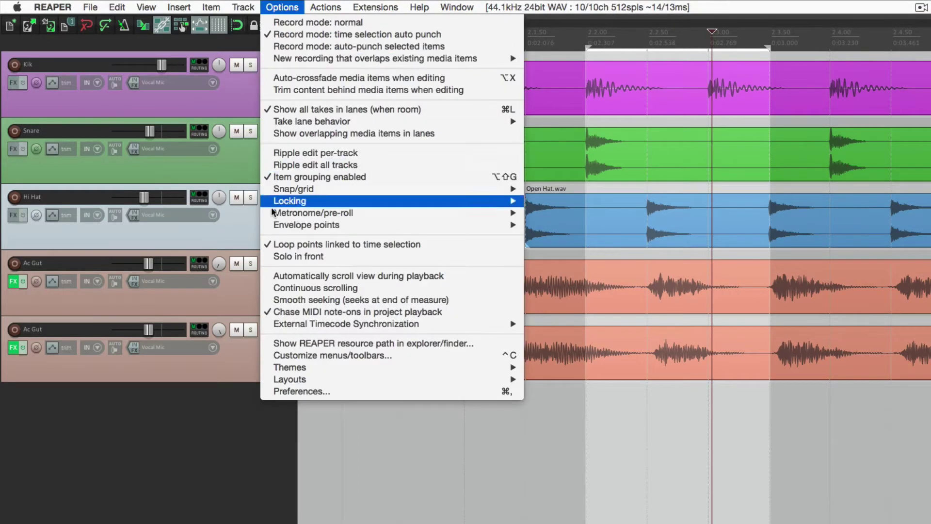
{"action": "left_click", "coordinate": [272, 246]}
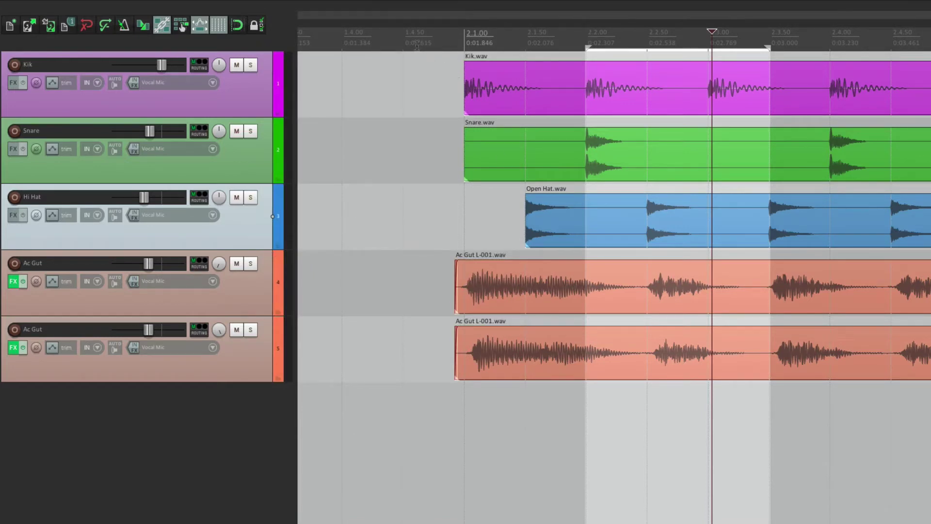
{"action": "left_click_drag", "start_coordinate": [418, 48], "coordinate": [538, 43]}
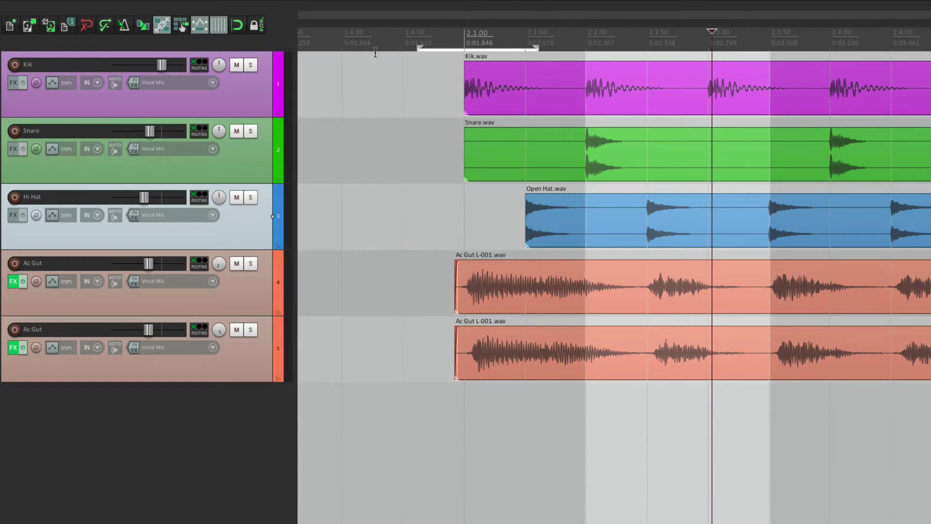
{"action": "left_click_drag", "start_coordinate": [369, 48], "coordinate": [824, 47]}
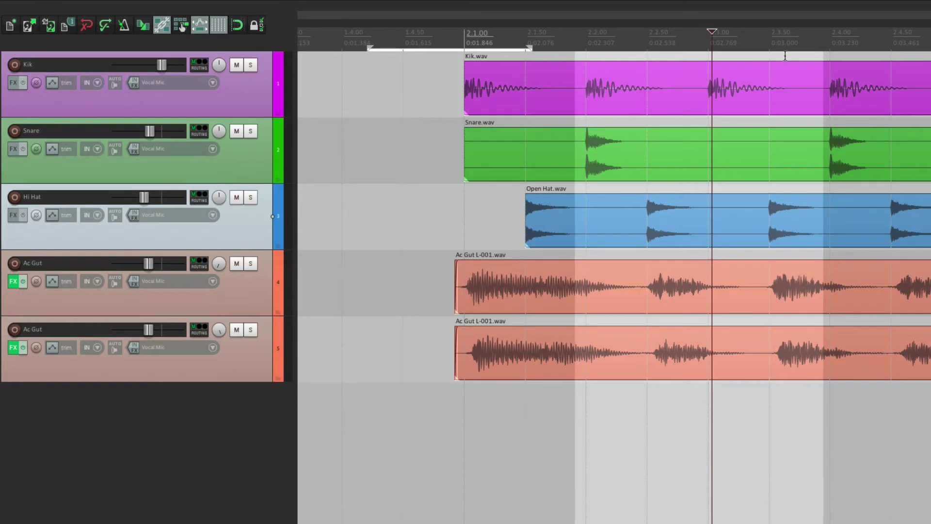
Redraw the time selection from about 2.2.15 to 2.3.15 and play the project from just before the loop range.
{"action": "left_click_drag", "start_coordinate": [779, 54], "coordinate": [882, 55]}
{"action": "left_click_drag", "start_coordinate": [729, 124], "coordinate": [604, 127]}
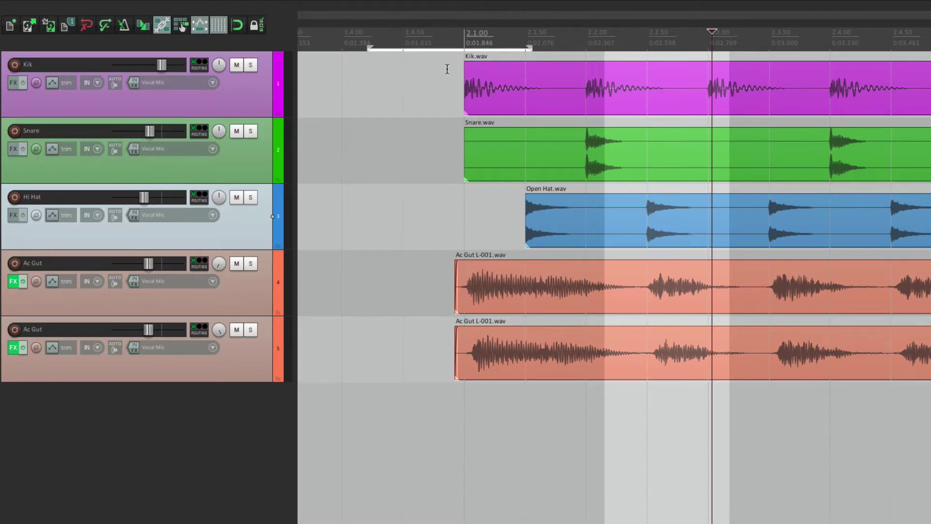
{"action": "left_click", "coordinate": [356, 47]}
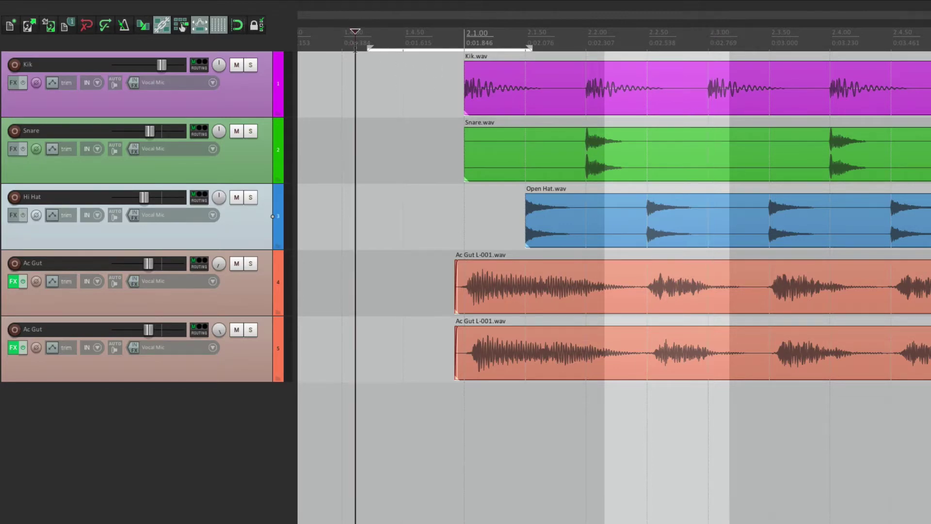
{"action": "key", "text": "space"}
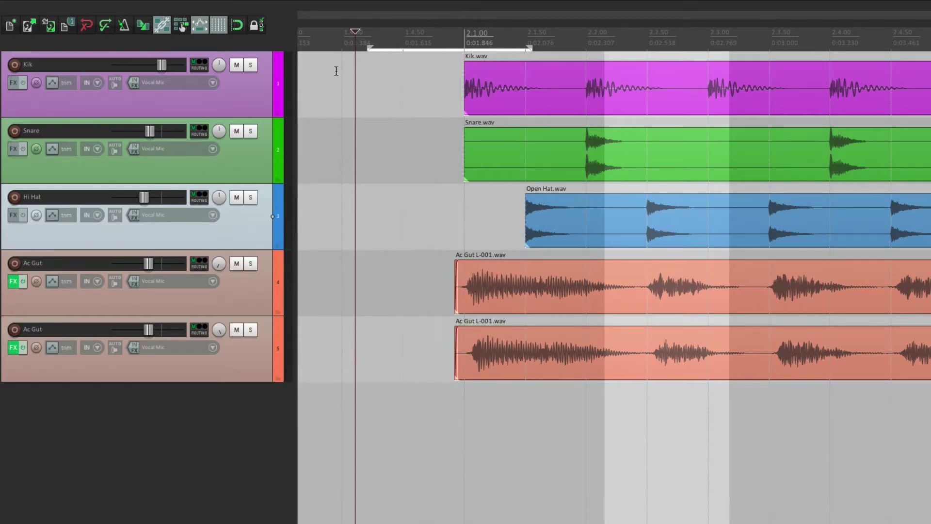
Enable the time selection lock in the lock settings, leaving loop points unlocked.
{"action": "right_click", "coordinate": [257, 26]}
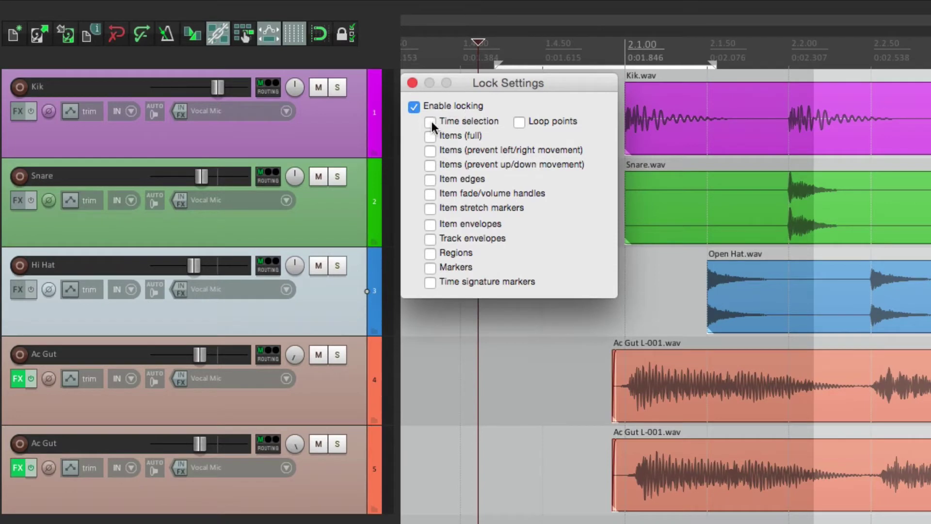
{"action": "left_click", "coordinate": [430, 122]}
{"action": "key", "text": "Escape"}
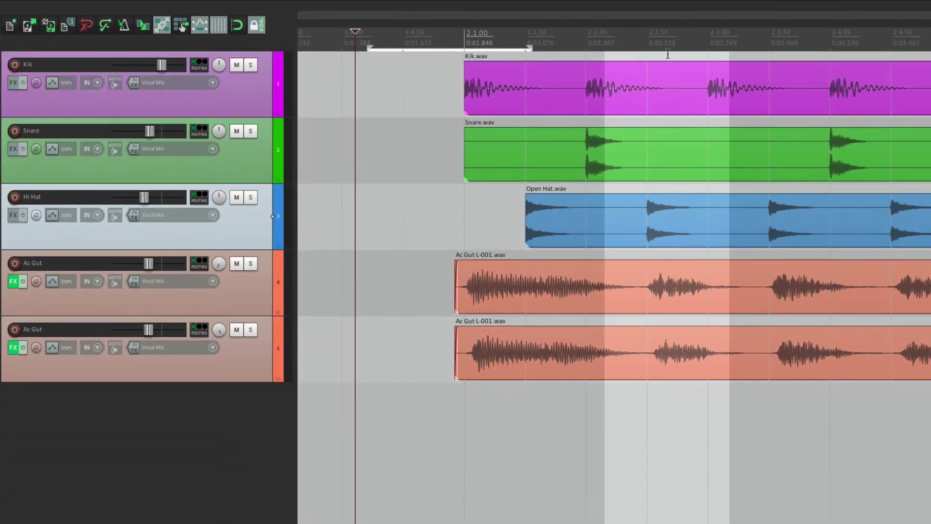
Try to change the locked time selection, and move the loop range to about 1.4.50 to 2.1.65.
{"action": "left_click", "coordinate": [731, 56]}
{"action": "left_click", "coordinate": [838, 56]}
{"action": "left_click", "coordinate": [925, 57]}
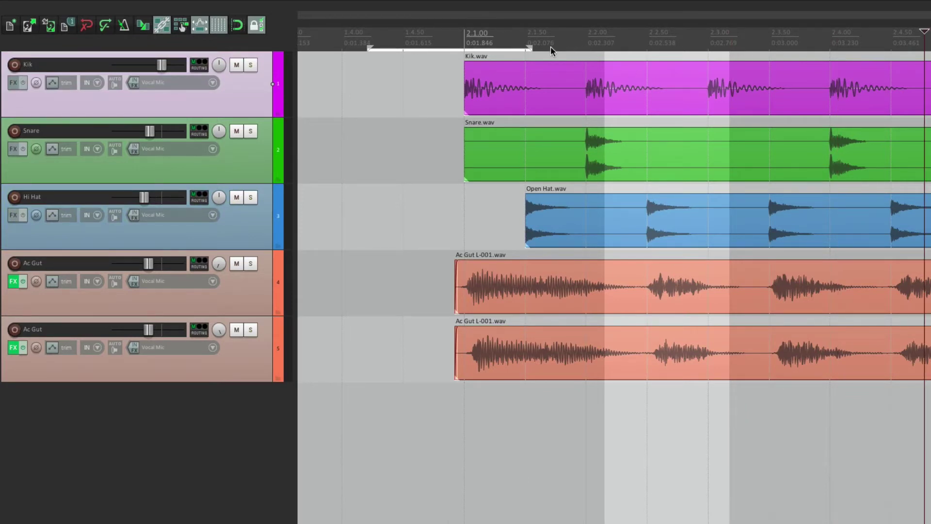
{"action": "left_click_drag", "start_coordinate": [352, 49], "coordinate": [408, 53]}
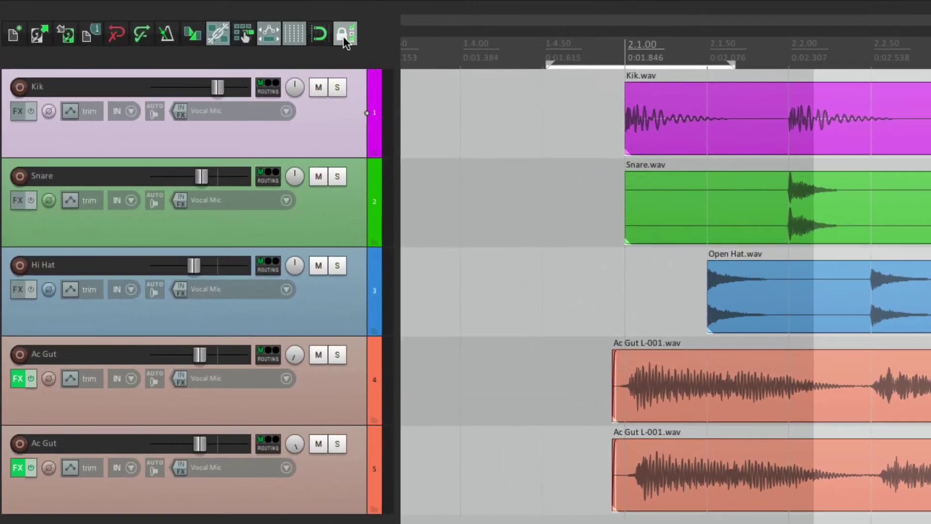
Switch the lock settings from locking the time selection to locking the loop points.
{"action": "right_click", "coordinate": [256, 25]}
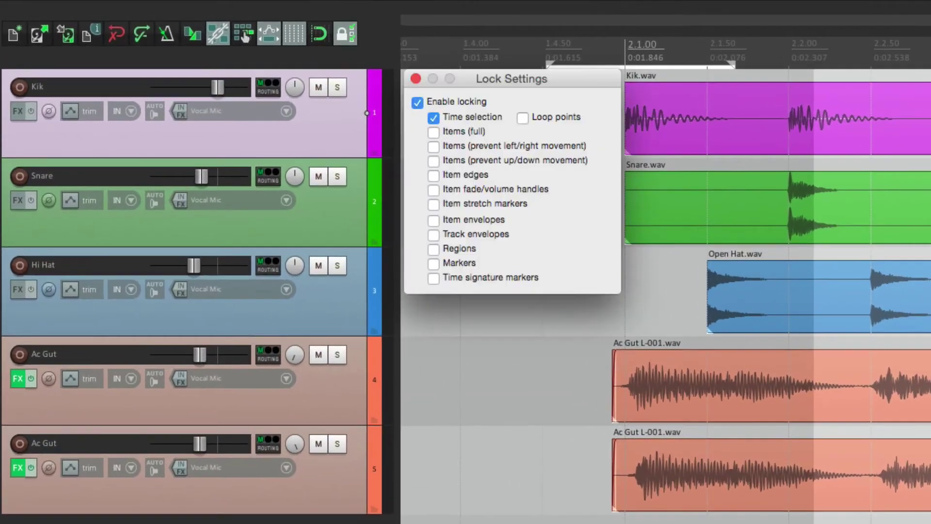
{"action": "left_click", "coordinate": [431, 116]}
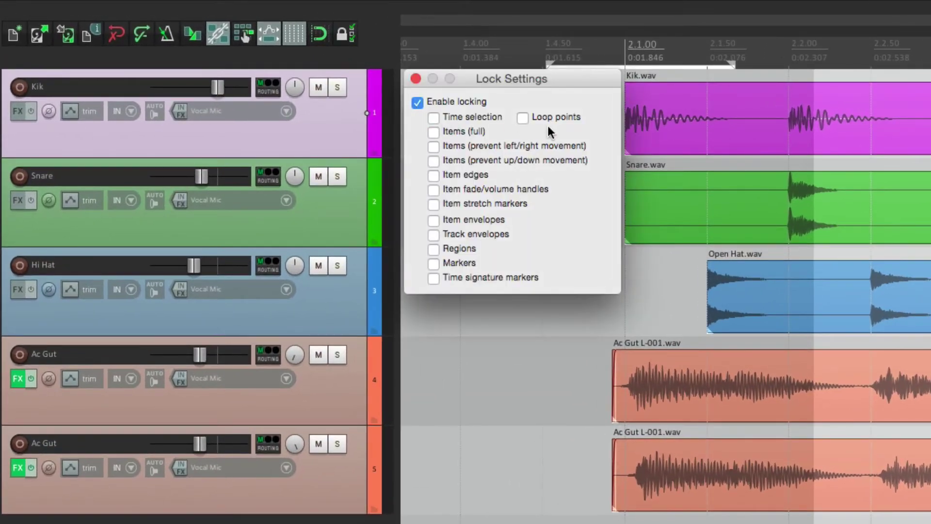
{"action": "left_click", "coordinate": [523, 117]}
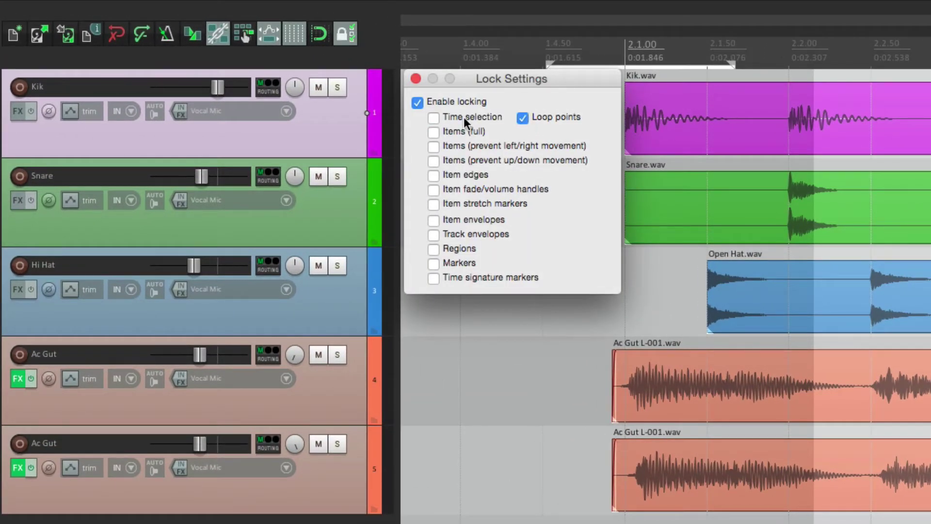
Redraw the time selection to about 2.2.15 to 2.3.25, and try to change the locked loop points.
{"action": "key", "text": "Escape"}
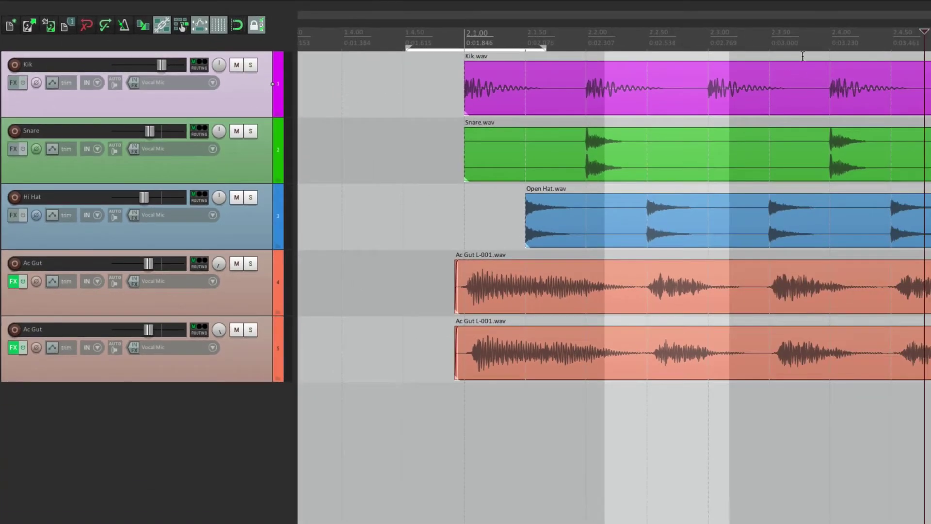
{"action": "left_click_drag", "start_coordinate": [750, 58], "coordinate": [876, 59]}
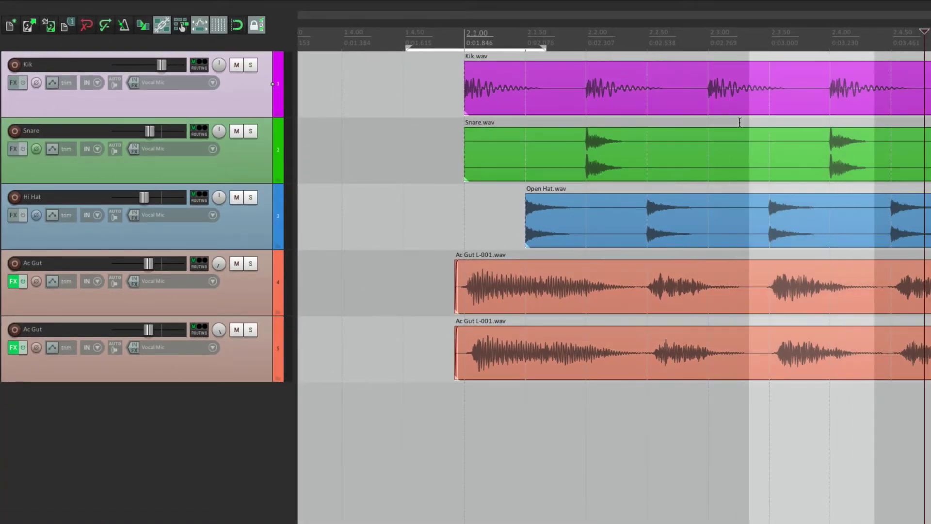
{"action": "left_click_drag", "start_coordinate": [740, 123], "coordinate": [604, 129]}
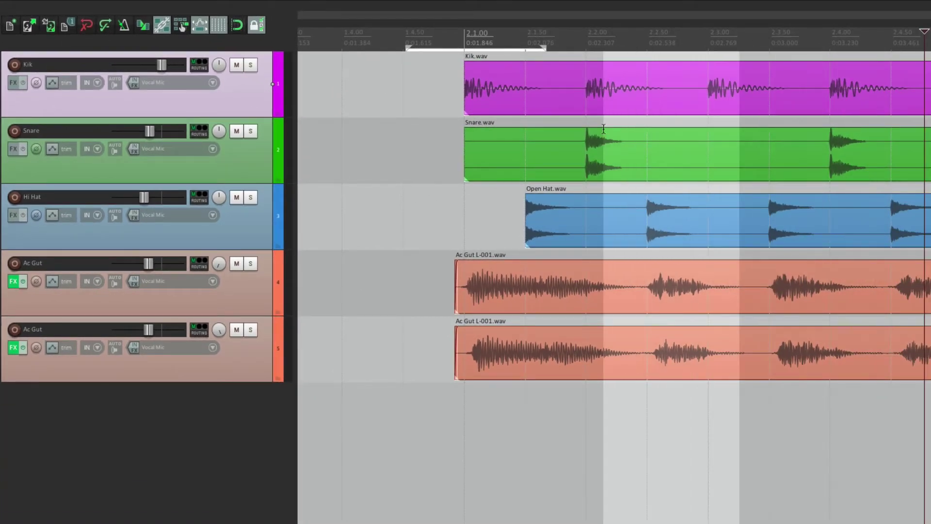
{"action": "left_click", "coordinate": [466, 52]}
{"action": "left_click", "coordinate": [572, 48]}
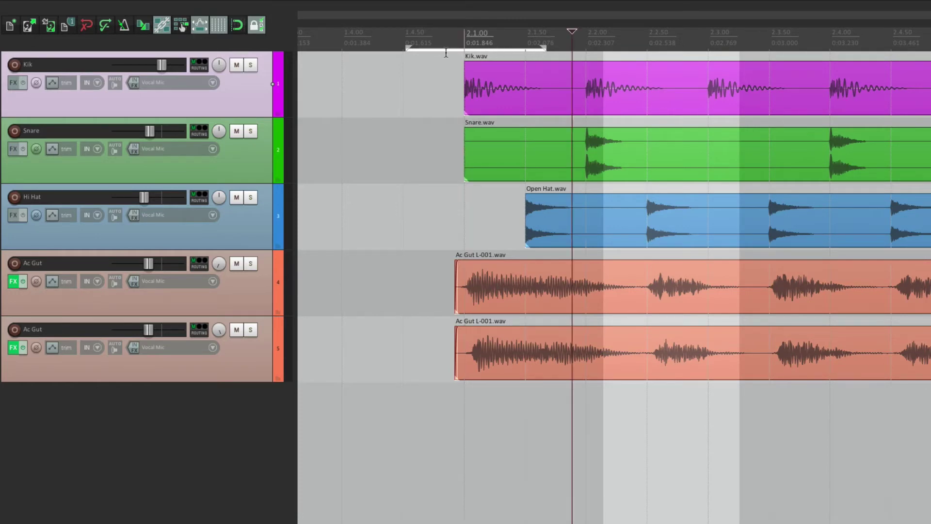
Lock the time selection together with the loop points, and link the loop points to the time selection.
{"action": "right_click", "coordinate": [262, 24]}
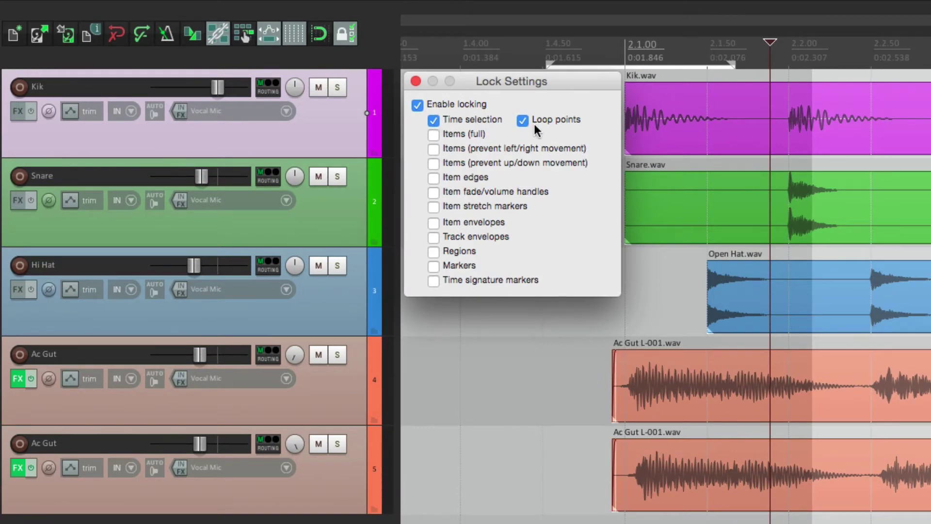
{"action": "key", "text": "Escape"}
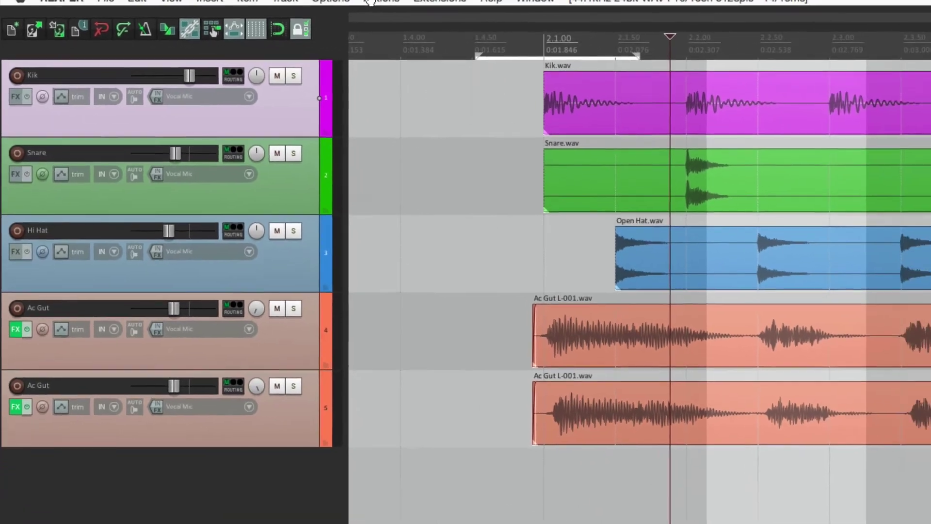
{"action": "left_click", "coordinate": [337, 8]}
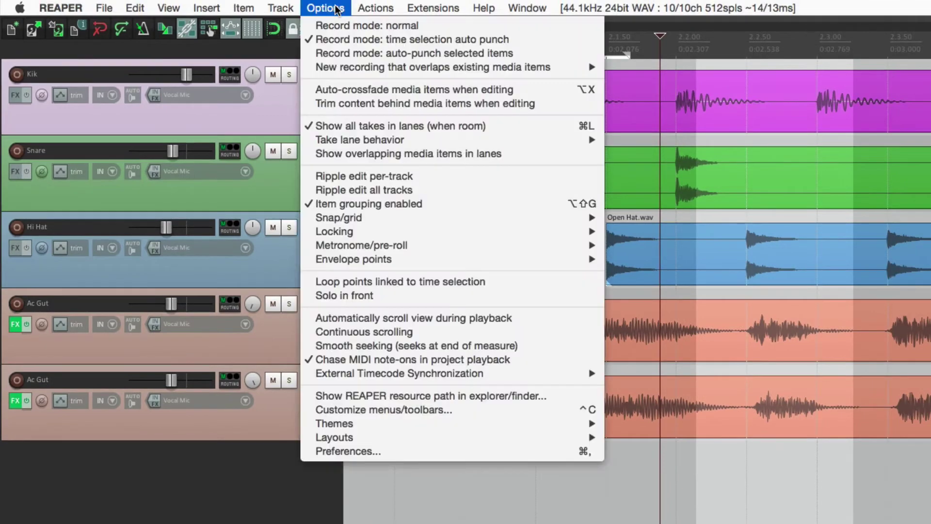
{"action": "left_click", "coordinate": [307, 281]}
With locking off, redraw the linked time selection and loop range several times, ending at about 2.1.20 to 2.2.10.
{"action": "left_click_drag", "start_coordinate": [604, 82], "coordinate": [443, 75]}
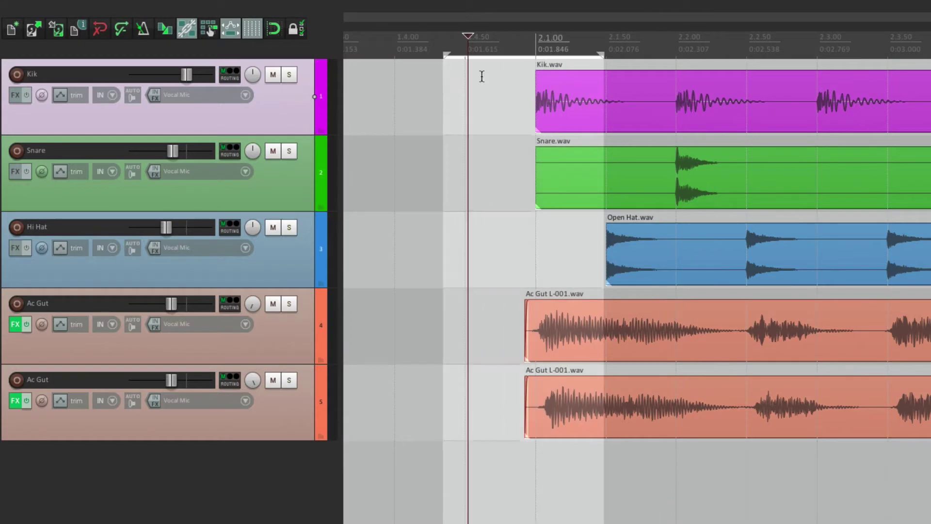
{"action": "left_click_drag", "start_coordinate": [710, 62], "coordinate": [809, 63]}
{"action": "left_click_drag", "start_coordinate": [693, 55], "coordinate": [564, 58]}
Enable locking for Items (full) only, leaving the time selection and loop points unlocked.
{"action": "right_click", "coordinate": [305, 35]}
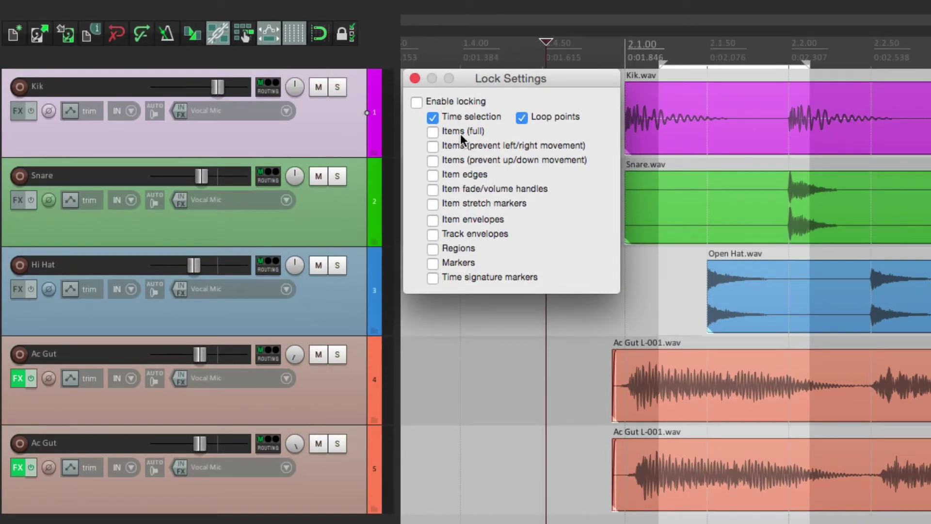
{"action": "left_click", "coordinate": [428, 134]}
{"action": "left_click", "coordinate": [416, 101]}
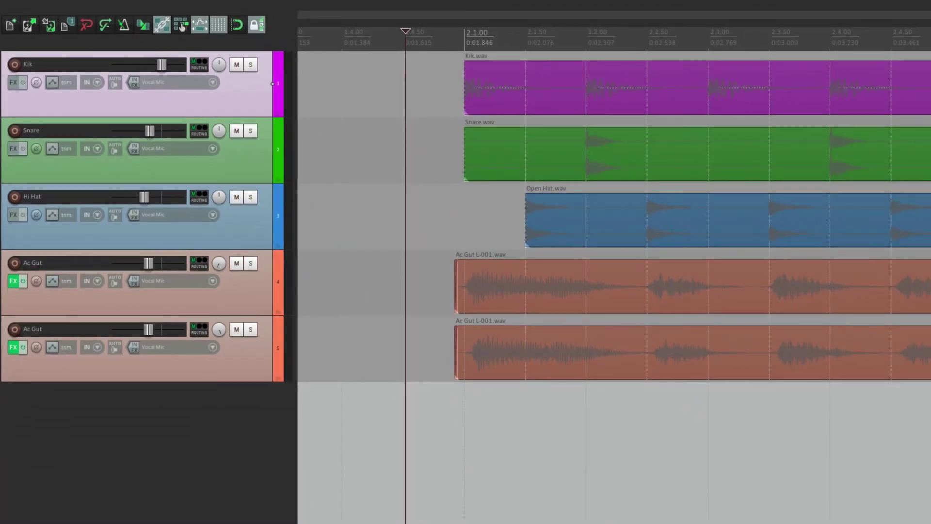
Draw a time selection from about 2.1.65 to 2.2.65 over the fully locked items, and clear it.
{"action": "left_click_drag", "start_coordinate": [546, 76], "coordinate": [663, 80]}
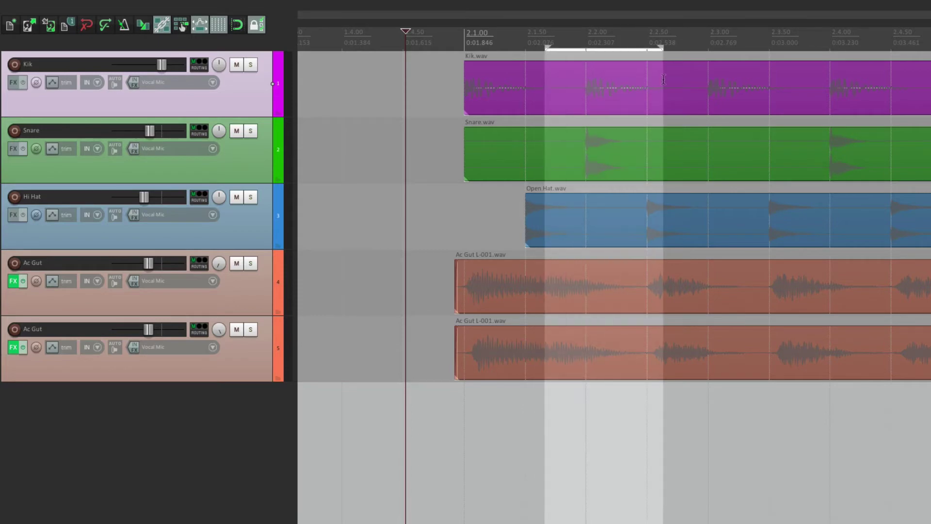
{"action": "key", "text": "Escape"}
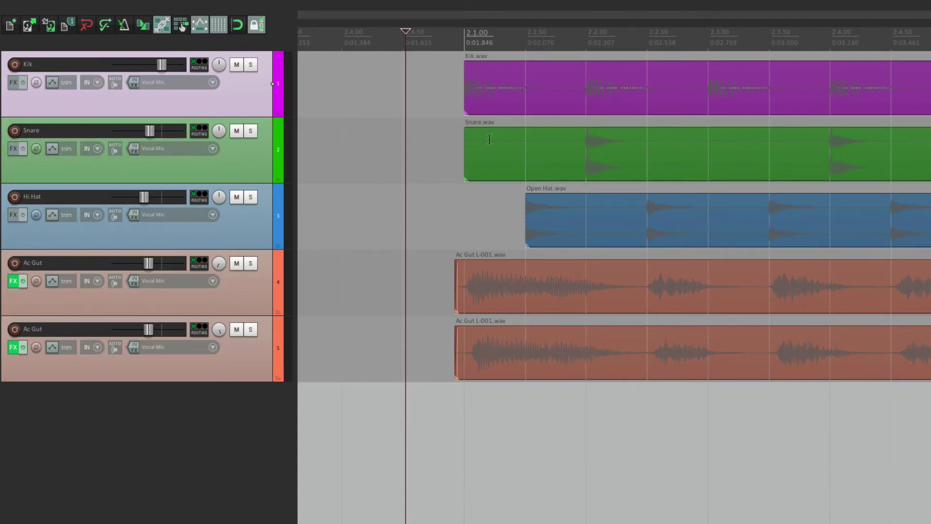
Switch the lock settings from full item locking to preventing left/right item movement.
{"action": "right_click", "coordinate": [258, 24]}
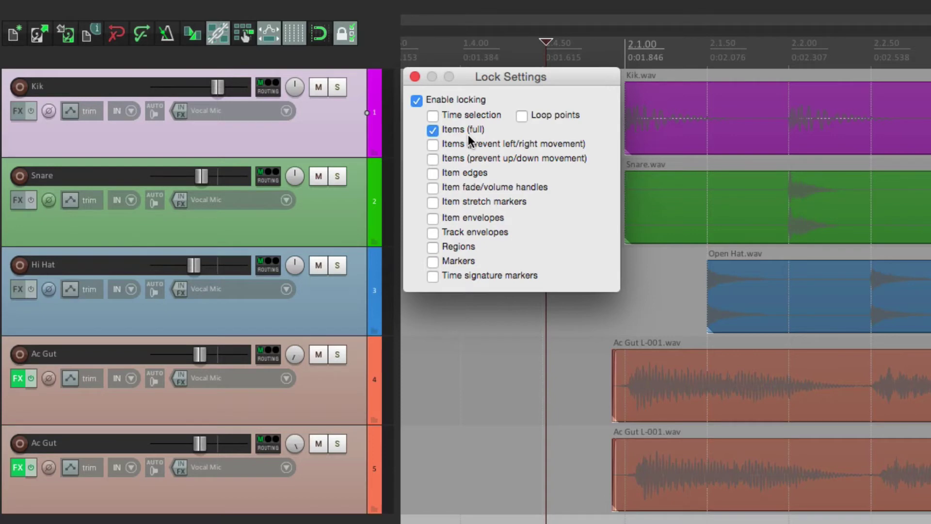
{"action": "left_click", "coordinate": [432, 131]}
{"action": "left_click", "coordinate": [431, 144]}
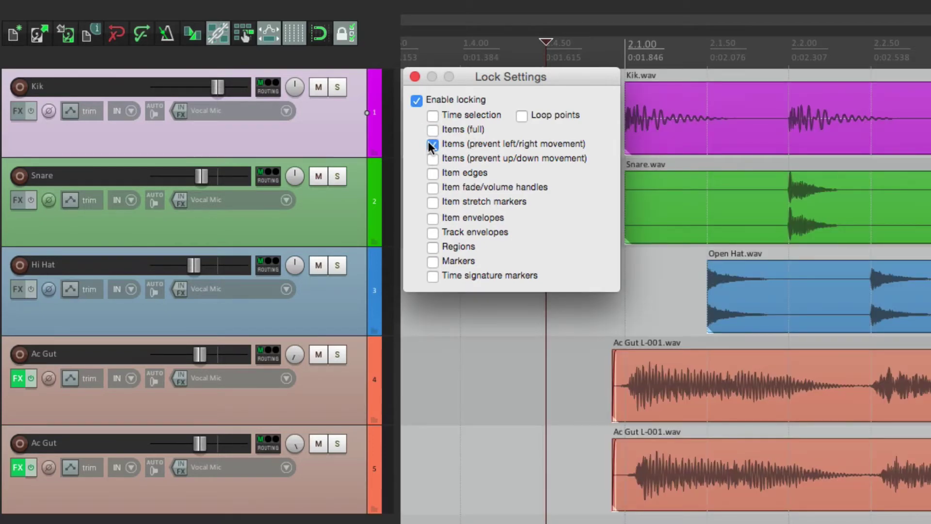
{"action": "key", "text": "Escape"}
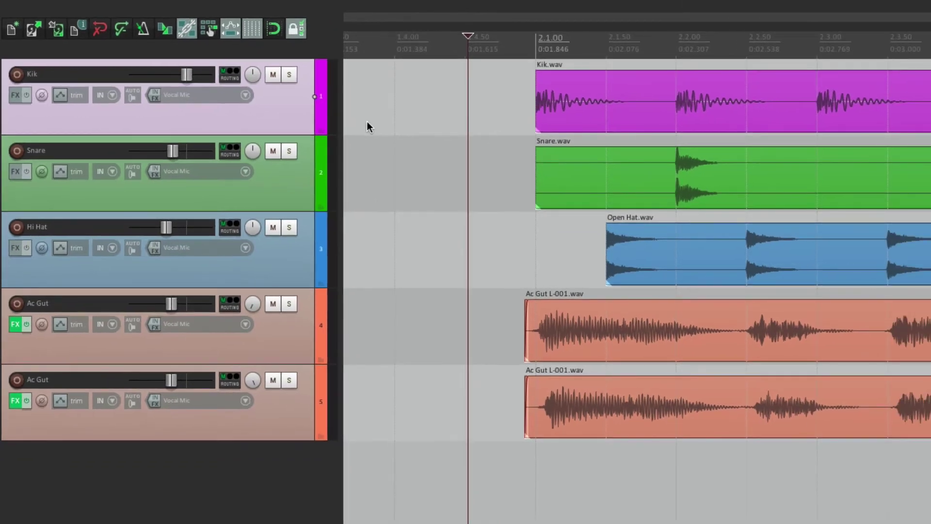
Try to move the Snare item earlier and onto the Hi Hat track, and test moving the two Ac Gut items.
{"action": "left_click_drag", "start_coordinate": [575, 166], "coordinate": [517, 168]}
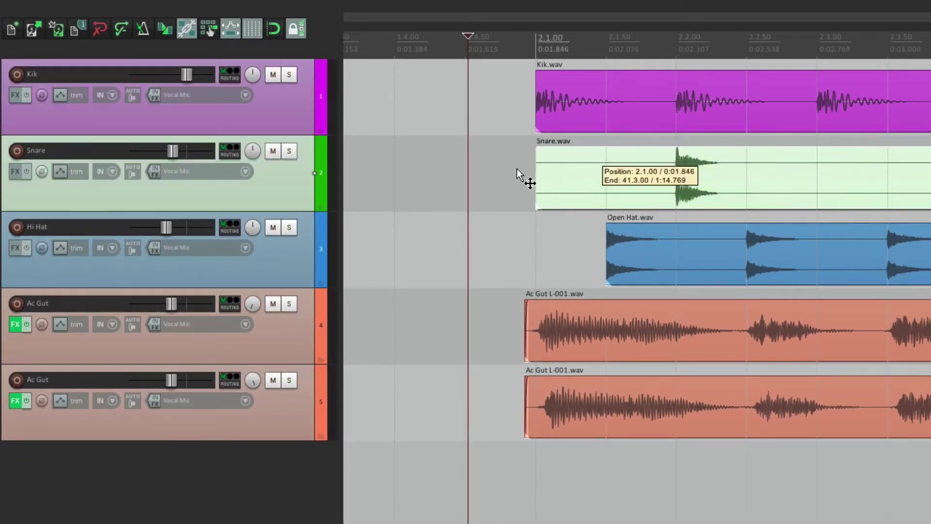
{"action": "left_click_drag", "start_coordinate": [584, 164], "coordinate": [648, 260]}
{"action": "left_click_drag", "start_coordinate": [613, 171], "coordinate": [615, 173]}
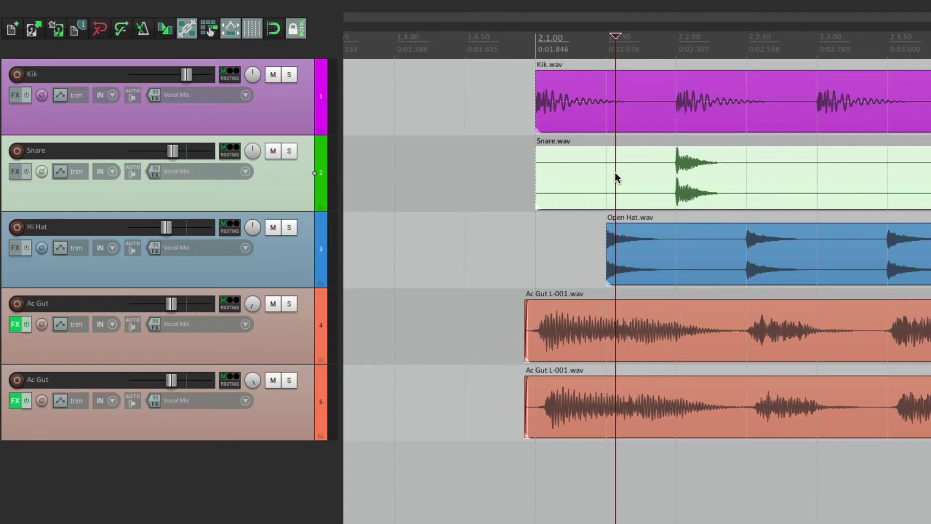
{"action": "left_click_drag", "start_coordinate": [636, 314], "coordinate": [637, 315]}
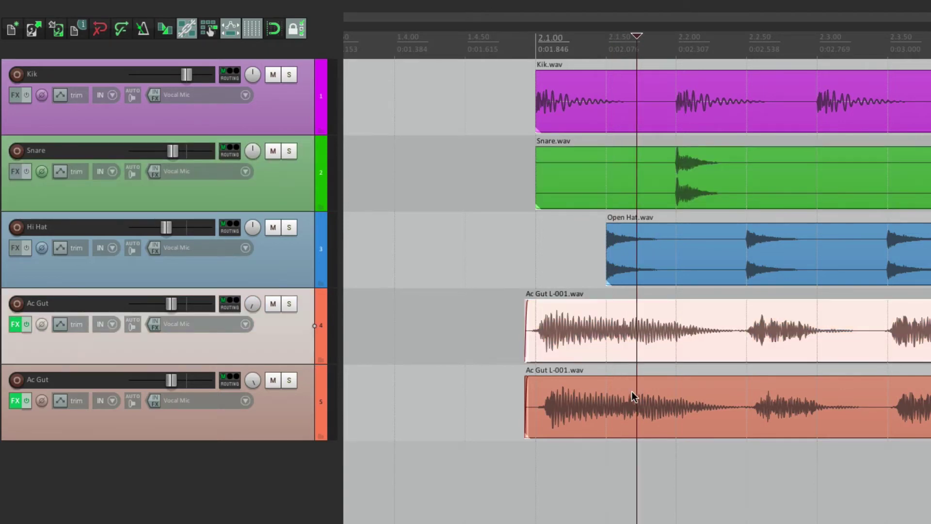
{"action": "left_click_drag", "start_coordinate": [646, 405], "coordinate": [646, 406]}
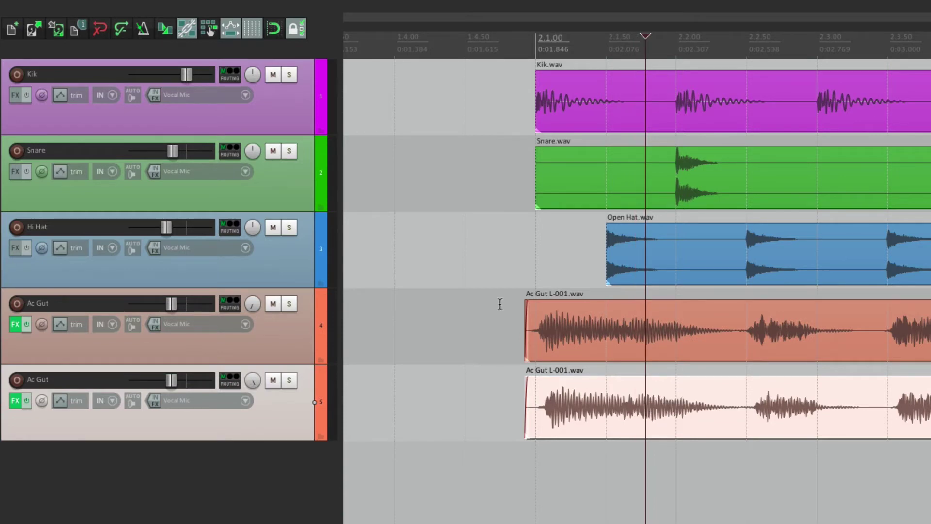
Switch the lock settings from preventing left/right item movement to preventing up/down item movement.
{"action": "right_click", "coordinate": [296, 28]}
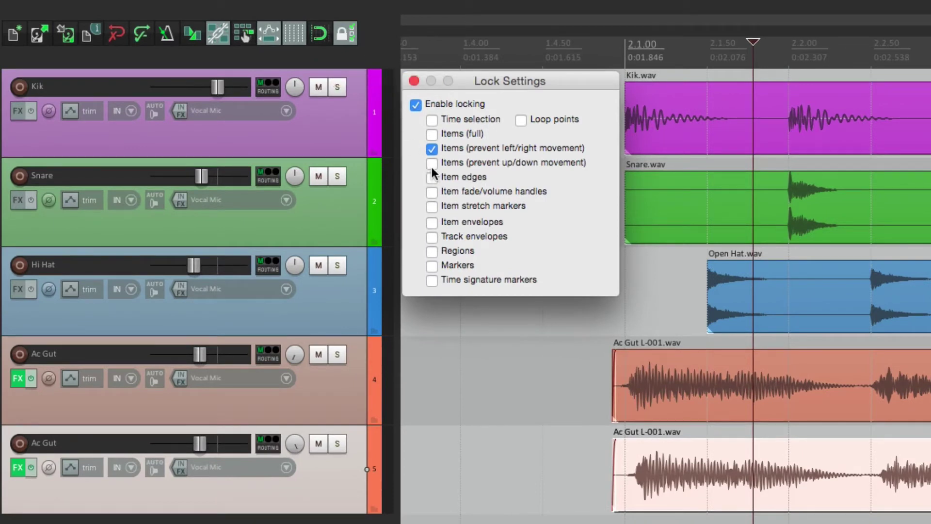
{"action": "left_click", "coordinate": [432, 167]}
{"action": "left_click", "coordinate": [431, 148]}
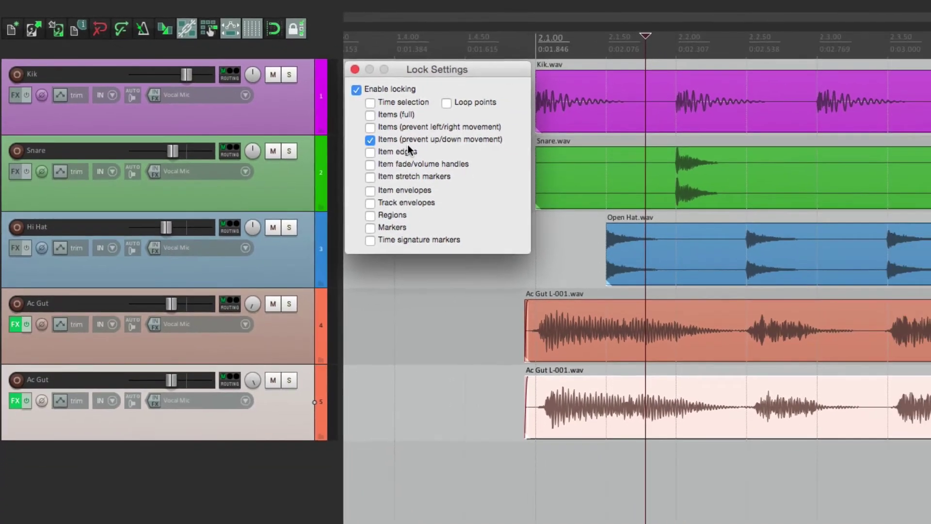
{"action": "key", "text": "Escape"}
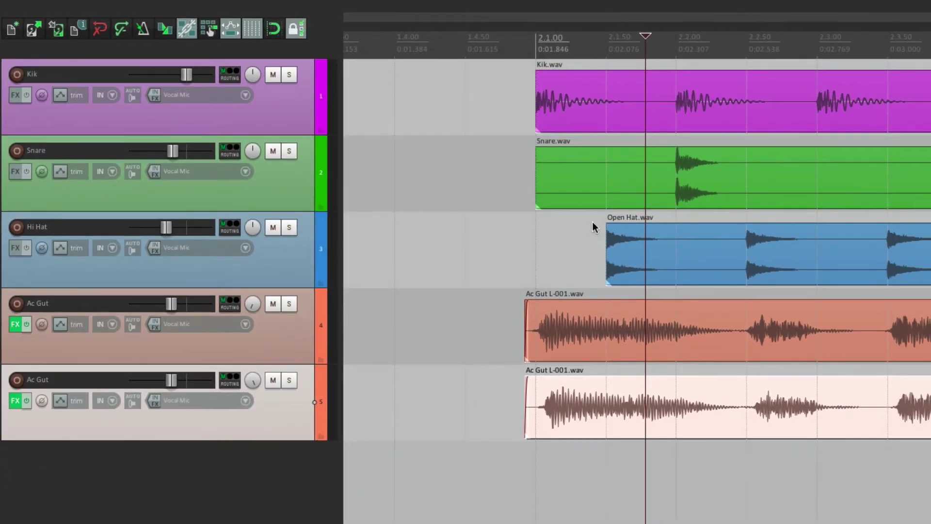
Move the Open Hat item earlier to about 2.1.30 under the up/down lock, and undo the move.
{"action": "left_click_drag", "start_coordinate": [636, 239], "coordinate": [600, 282]}
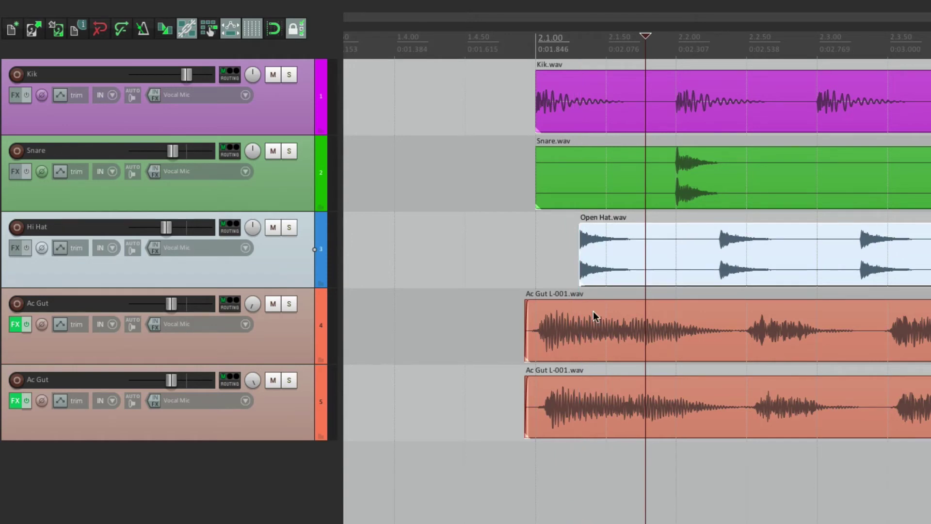
{"action": "key", "text": "ctrl+z"}
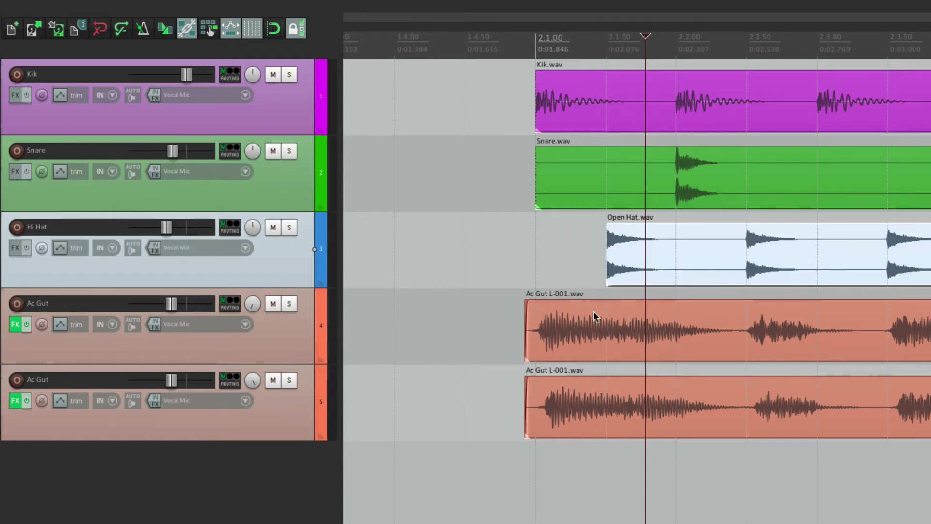
Test moving the Open Hat item with locking off and on again, undo the moves, and deselect the item.
{"action": "key", "text": "l"}
{"action": "mouse_move", "coordinate": [681, 251]}
{"action": "left_mouse_down"}
{"action": "mouse_move", "coordinate": [676, 106]}
{"action": "mouse_move", "coordinate": [675, 333]}
{"action": "mouse_move", "coordinate": [669, 247]}
{"action": "left_mouse_up"}
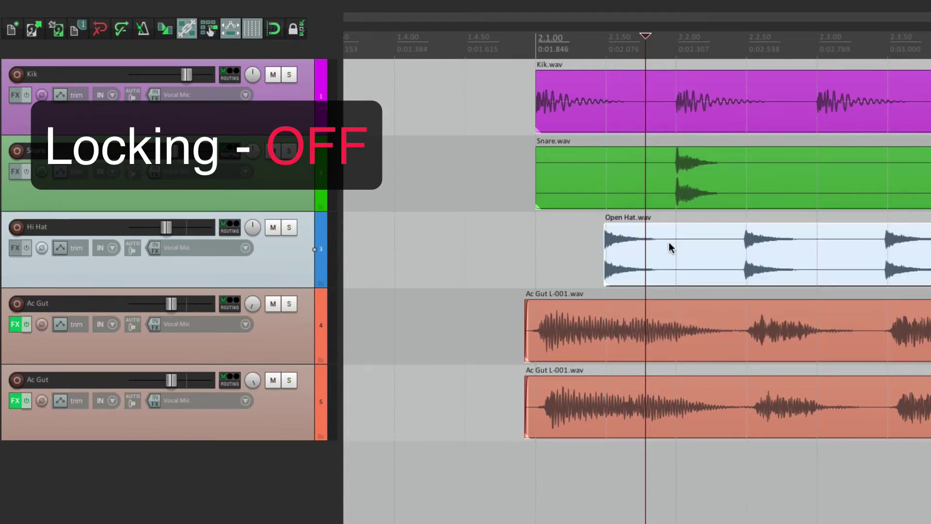
{"action": "key", "text": "l"}
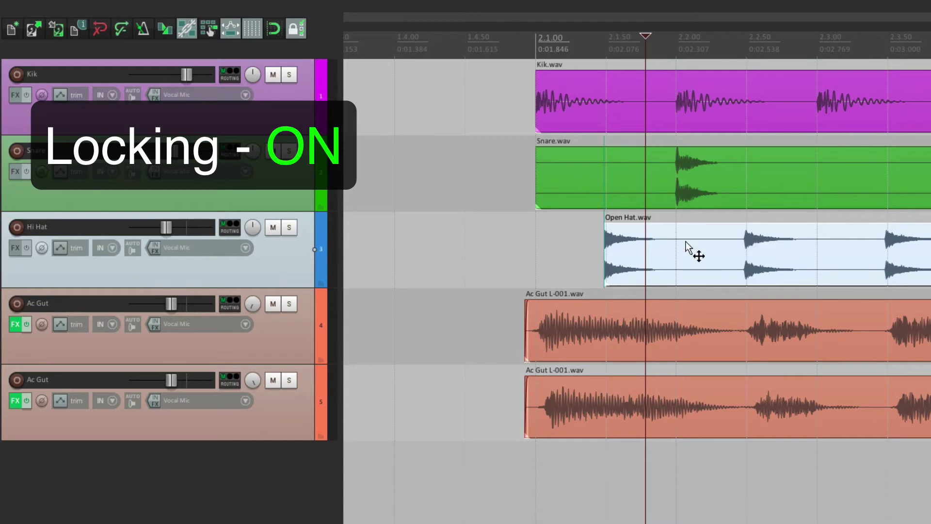
{"action": "left_click_drag", "start_coordinate": [689, 245], "coordinate": [678, 311]}
{"action": "left_click", "coordinate": [678, 316]}
{"action": "key", "text": "super+z"}
{"action": "key", "text": "super+z"}
{"action": "left_click", "coordinate": [588, 247]}
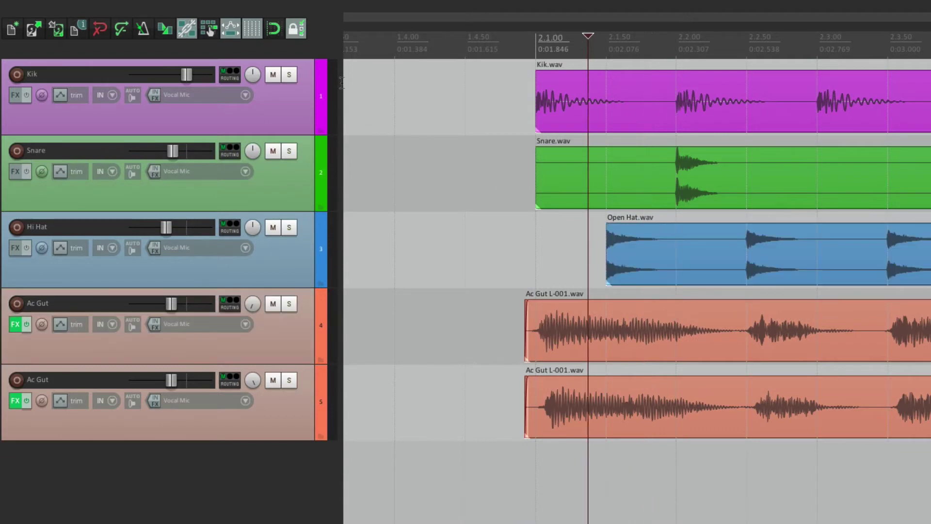
Switch the lock settings from preventing up/down item movement to locking item edges.
{"action": "right_click", "coordinate": [292, 32]}
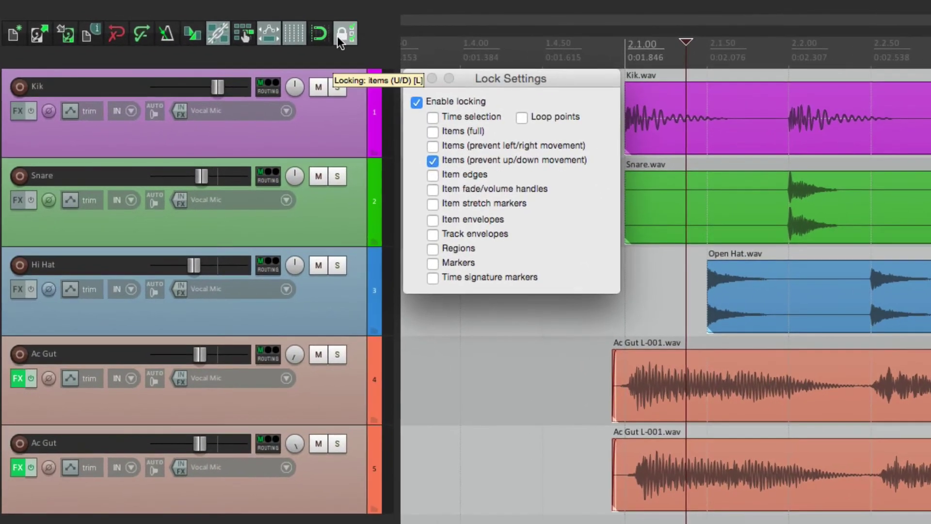
{"action": "left_click", "coordinate": [432, 160]}
{"action": "left_click", "coordinate": [432, 174]}
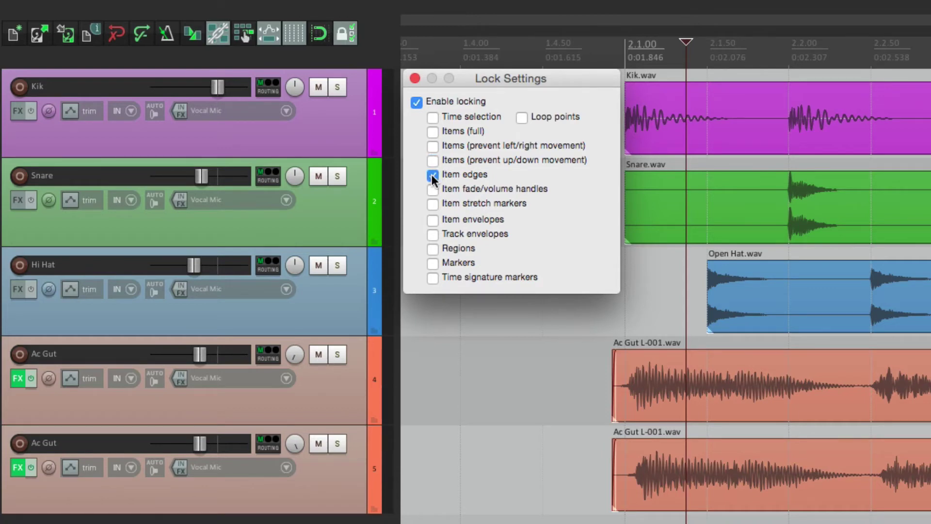
{"action": "key", "text": "Escape"}
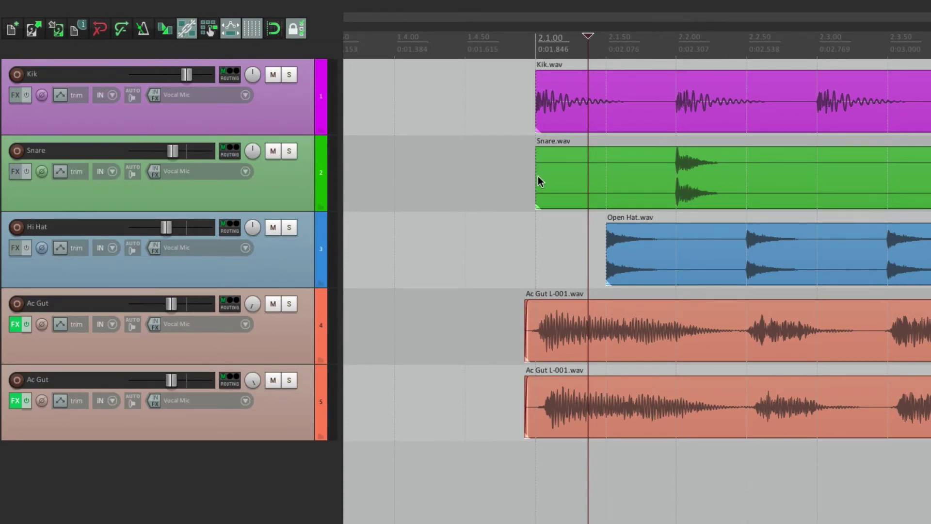
With locking off, trim the Snare start to about 2.1.38 and the Open Hat start to about 2.1.80, re-enable locking, and undo both trims.
{"action": "key", "text": "l"}
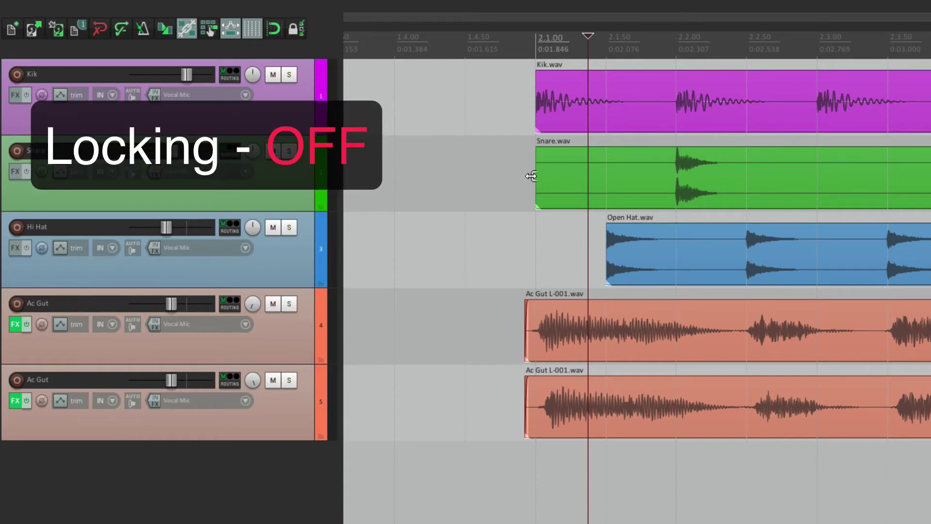
{"action": "left_click_drag", "start_coordinate": [537, 174], "coordinate": [589, 171]}
{"action": "left_click_drag", "start_coordinate": [606, 255], "coordinate": [647, 256]}
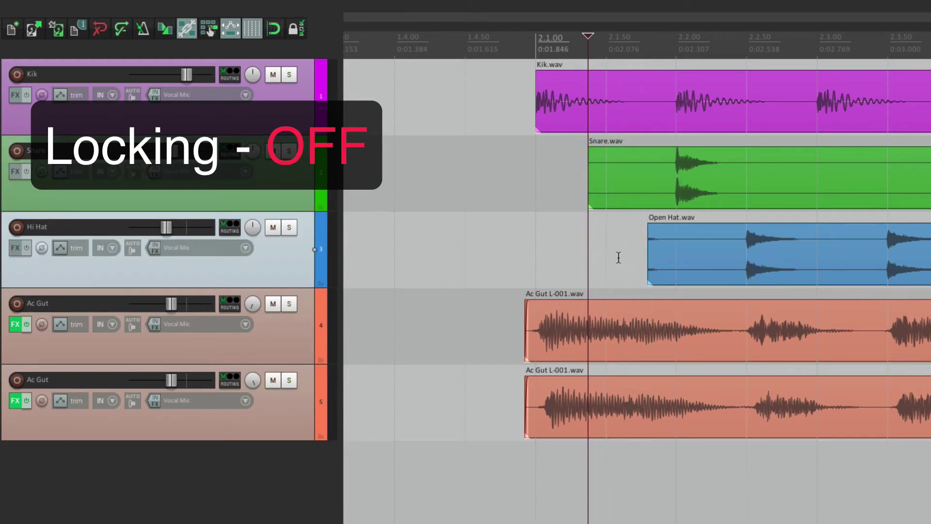
{"action": "key", "text": "l"}
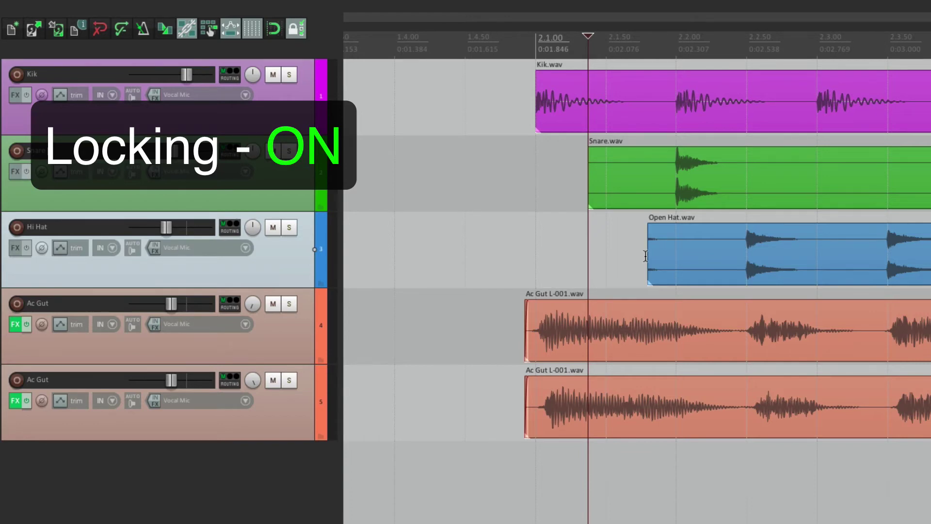
{"action": "key", "text": "ctrl+z"}
{"action": "key", "text": "ctrl+z"}
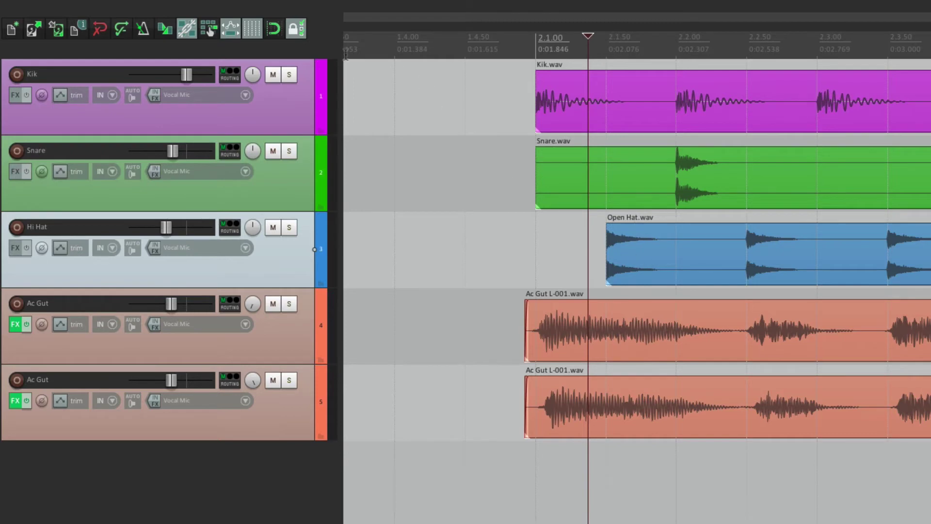
Switch the lock settings from locking item edges to locking item fade/volume handles.
{"action": "right_click", "coordinate": [294, 31]}
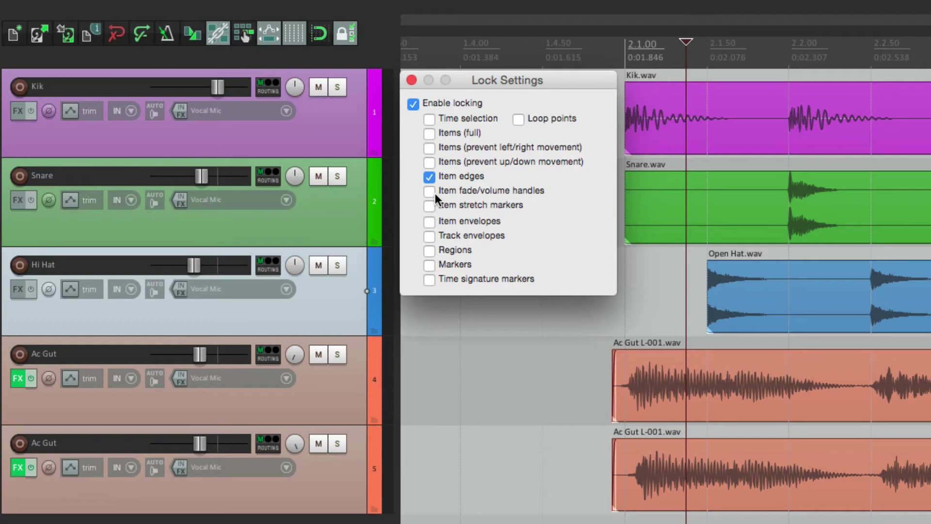
{"action": "left_click", "coordinate": [429, 176]}
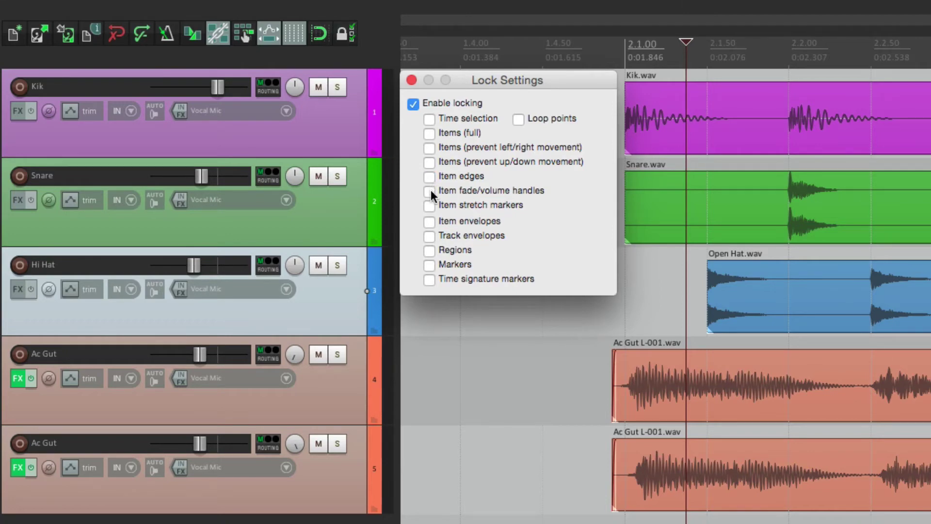
{"action": "left_click", "coordinate": [430, 191]}
{"action": "key", "text": "Escape"}
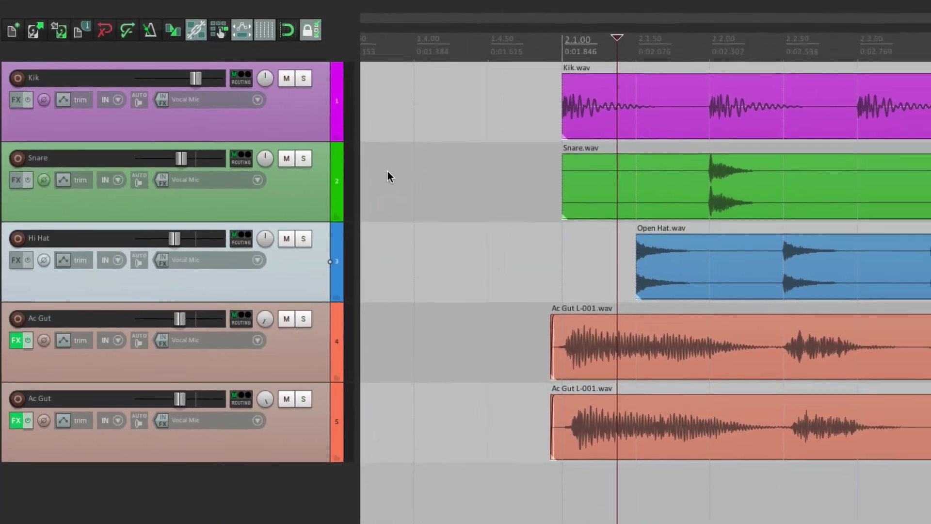
With locking off, extend the Snare fade-in to about 2.1.67 and Open Hat's to 2.2.50, lower Open Hat's volume to -1.54 dB, and re-enable locking.
{"action": "key", "text": "l"}
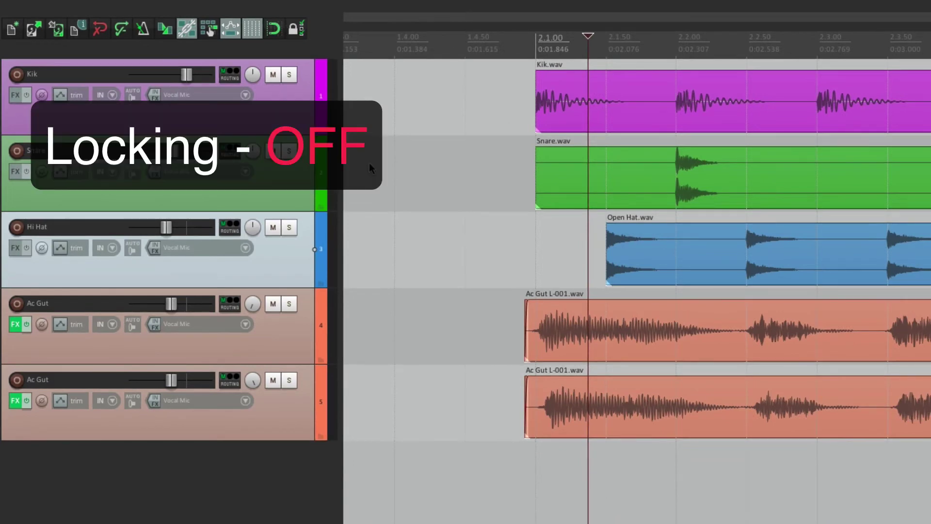
{"action": "left_click_drag", "start_coordinate": [540, 150], "coordinate": [605, 174]}
{"action": "left_click_drag", "start_coordinate": [610, 224], "coordinate": [749, 238]}
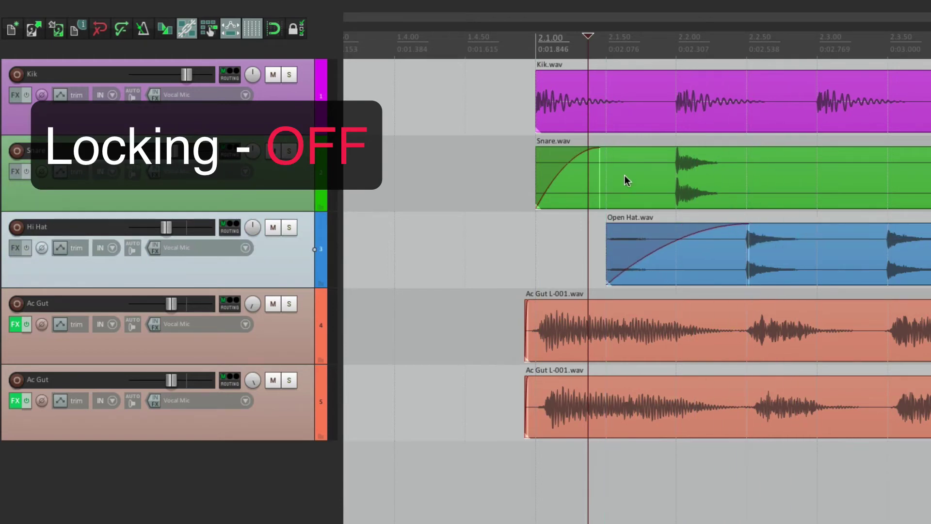
{"action": "left_click_drag", "start_coordinate": [606, 177], "coordinate": [629, 178]}
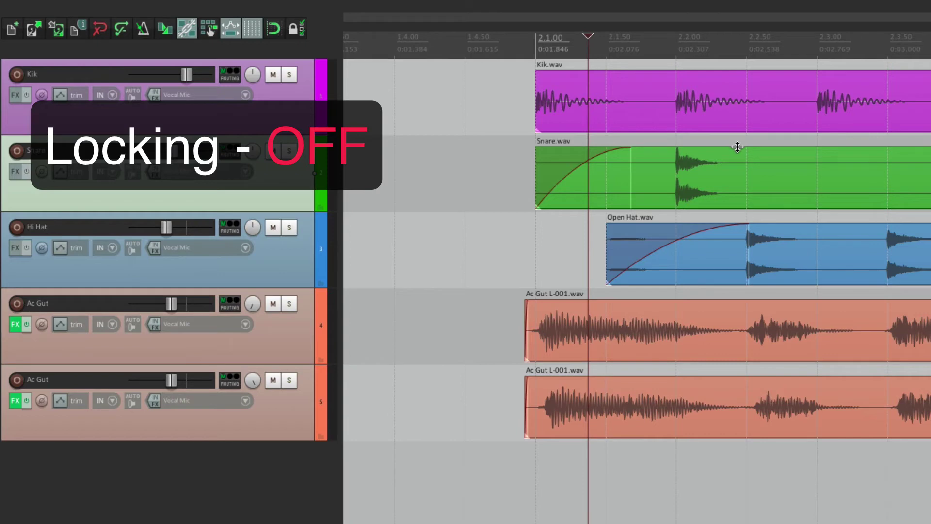
{"action": "mouse_move", "coordinate": [738, 147]}
{"action": "left_mouse_down"}
{"action": "mouse_move", "coordinate": [739, 181]}
{"action": "mouse_move", "coordinate": [742, 144]}
{"action": "left_mouse_up"}
{"action": "mouse_move", "coordinate": [769, 224]}
{"action": "left_mouse_down"}
{"action": "mouse_move", "coordinate": [764, 242]}
{"action": "mouse_move", "coordinate": [772, 239]}
{"action": "left_mouse_up"}
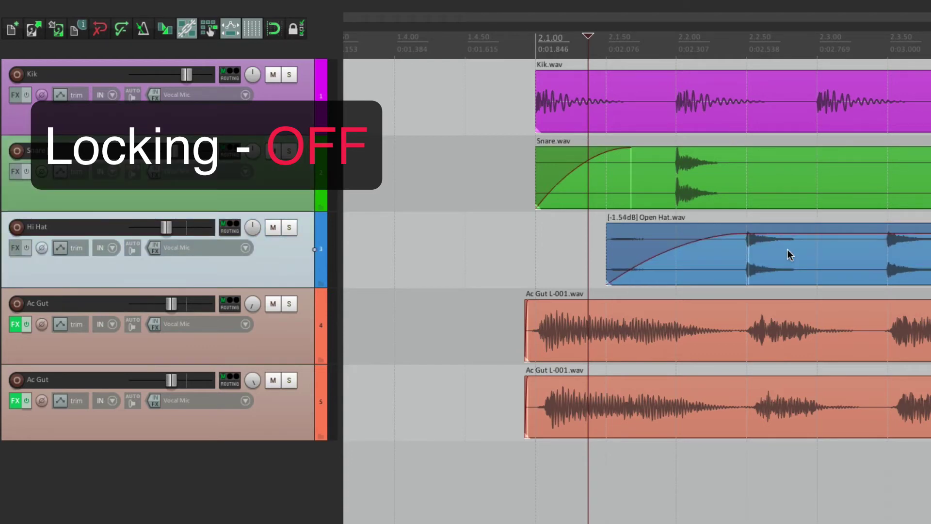
{"action": "key", "text": "l"}
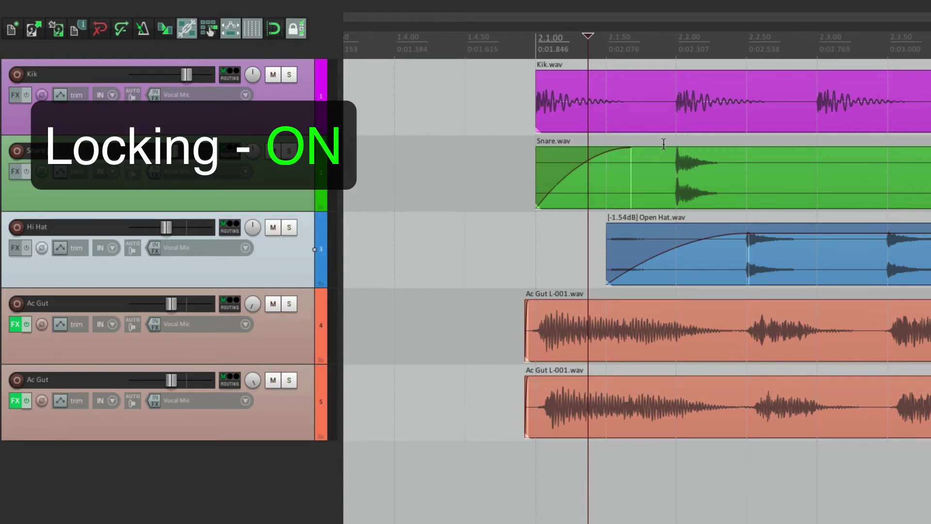
Switch the lock settings from item fade/volume handles to item stretch markers.
{"action": "right_click", "coordinate": [302, 30]}
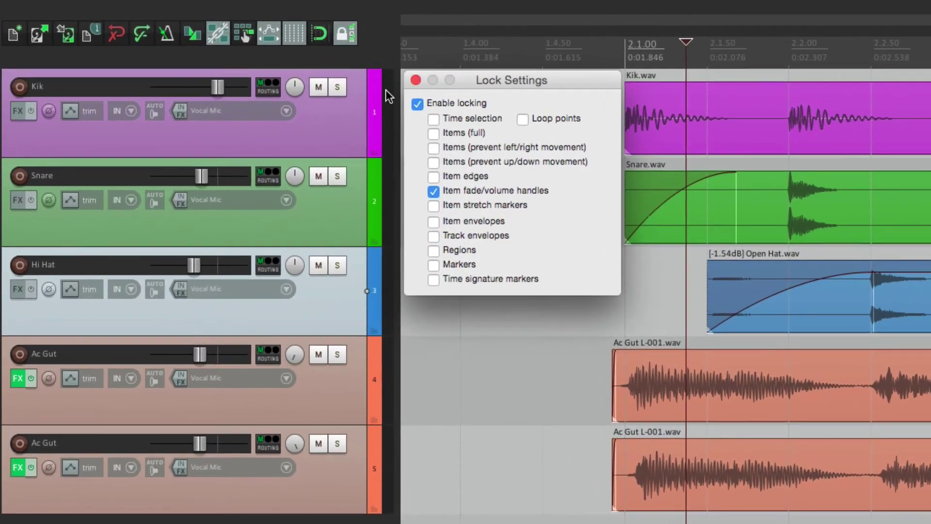
{"action": "left_click", "coordinate": [431, 192]}
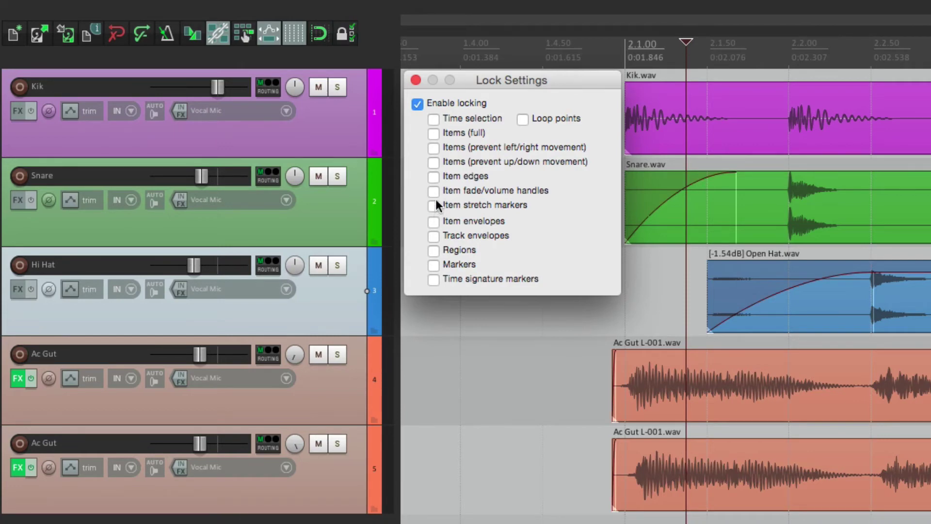
{"action": "left_click", "coordinate": [435, 203]}
{"action": "key", "text": "Escape"}
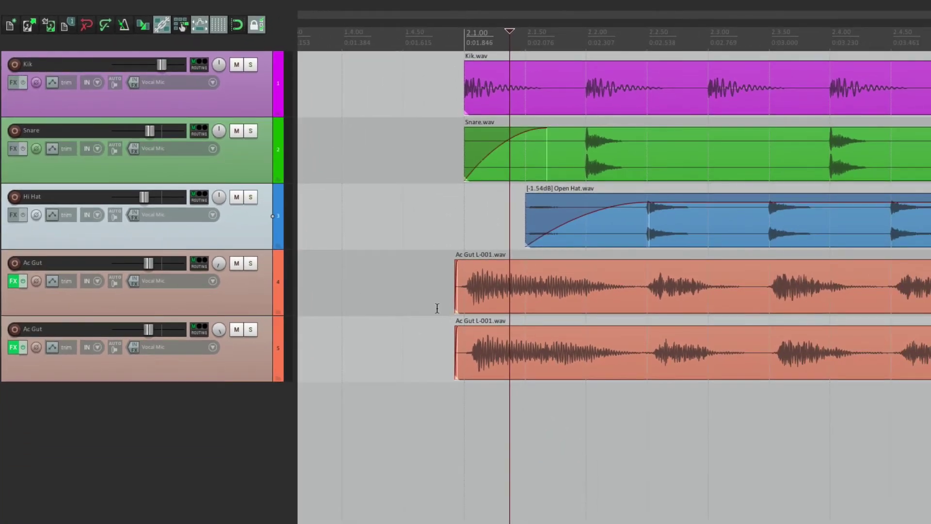
With locking off, add stretch markers to the upper Ac Gut item at about 2.2.37, 2.3.41 and 2.4.35, and deselect it.
{"action": "key", "text": "l"}
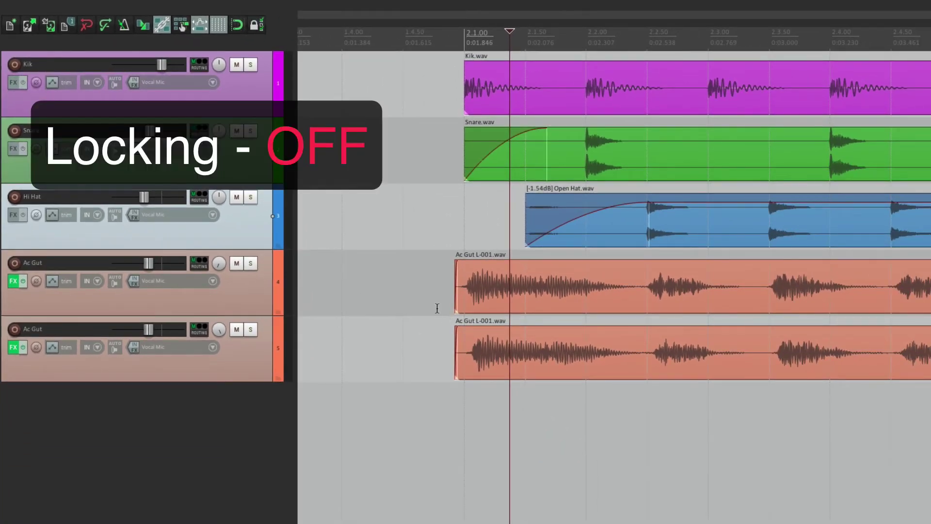
{"action": "left_click", "coordinate": [632, 282]}
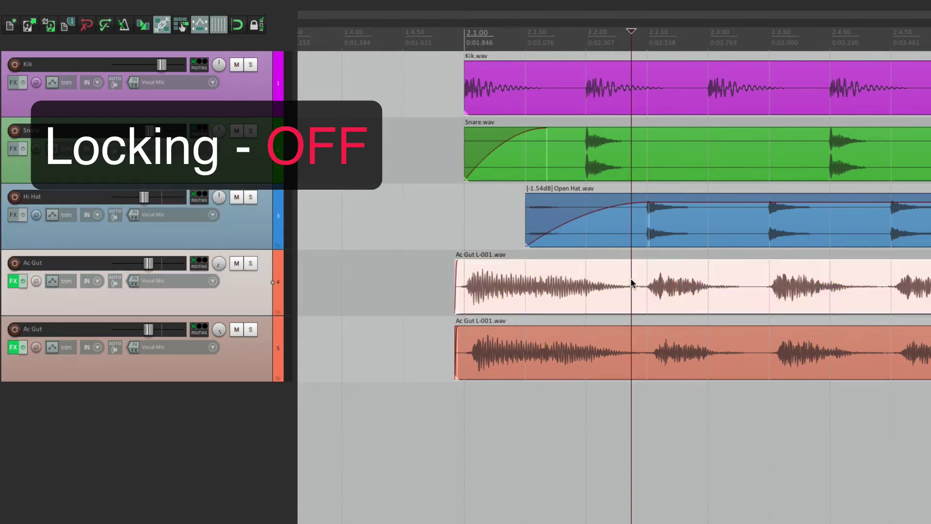
{"action": "key", "text": "shift+w"}
{"action": "left_click", "coordinate": [758, 265]}
{"action": "key", "text": "shift+w"}
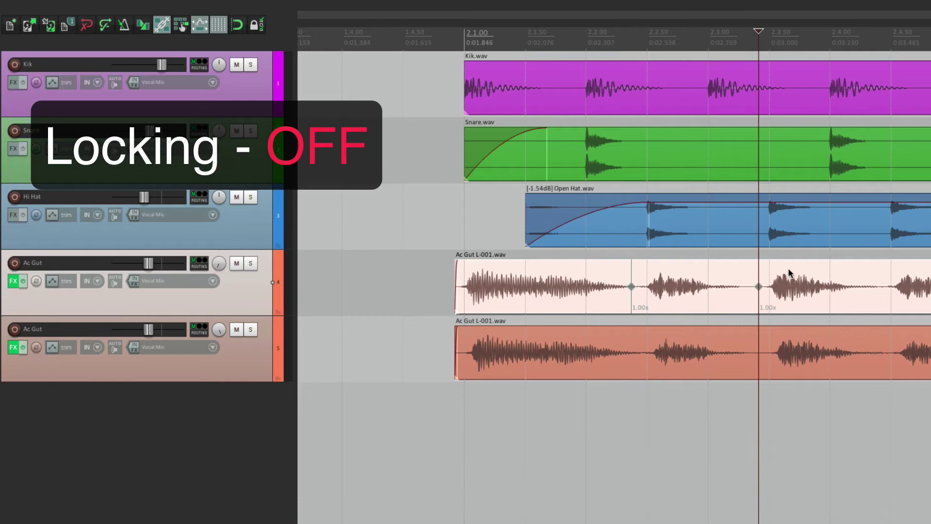
{"action": "left_click", "coordinate": [873, 269]}
{"action": "key", "text": "shift+w"}
{"action": "left_click", "coordinate": [432, 281]}
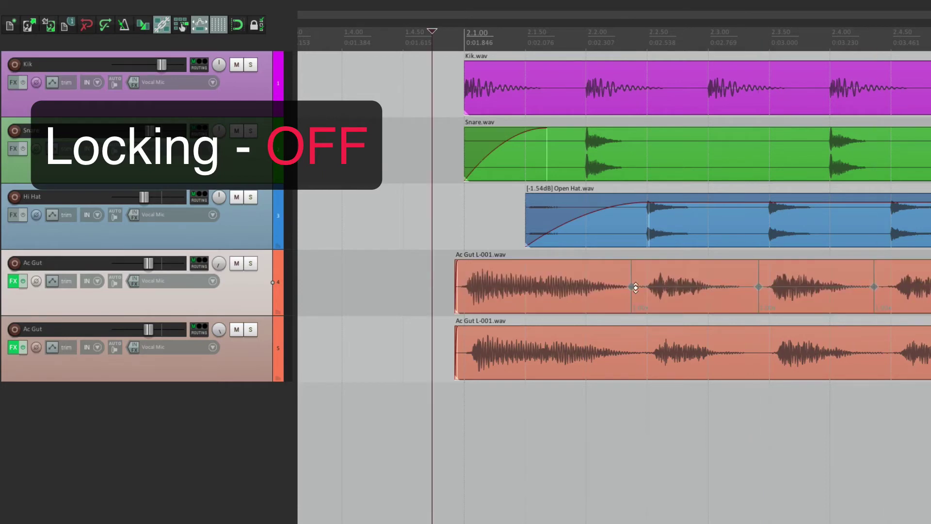
Move the three stretch markers to about 2.1.73, 2.2.80 and 2.3.37, toggle locking on and off, and undo the stretch, fade and volume edits.
{"action": "mouse_move", "coordinate": [632, 287]}
{"action": "left_mouse_down"}
{"action": "mouse_move", "coordinate": [511, 291]}
{"action": "mouse_move", "coordinate": [581, 293]}
{"action": "mouse_move", "coordinate": [553, 291]}
{"action": "left_mouse_up"}
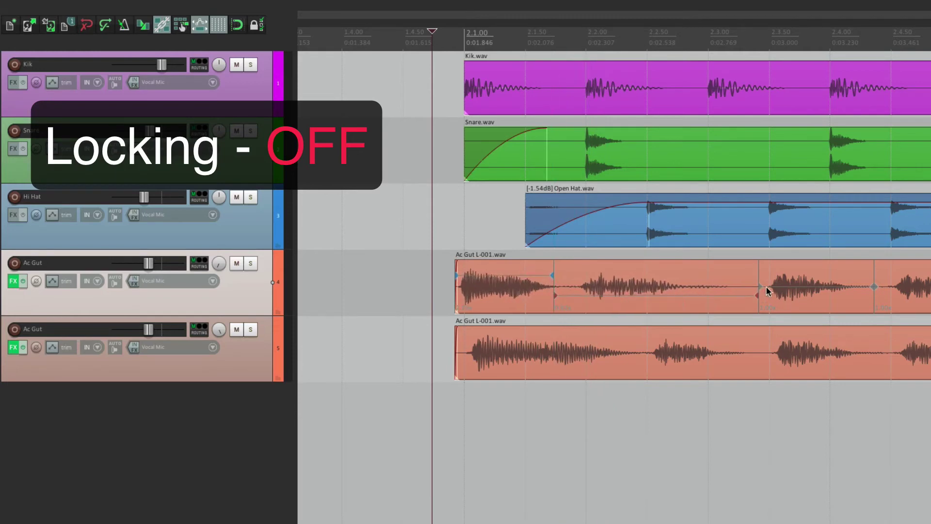
{"action": "mouse_move", "coordinate": [767, 291]}
{"action": "left_mouse_down"}
{"action": "mouse_move", "coordinate": [662, 296]}
{"action": "mouse_move", "coordinate": [755, 296]}
{"action": "mouse_move", "coordinate": [685, 296]}
{"action": "left_mouse_up"}
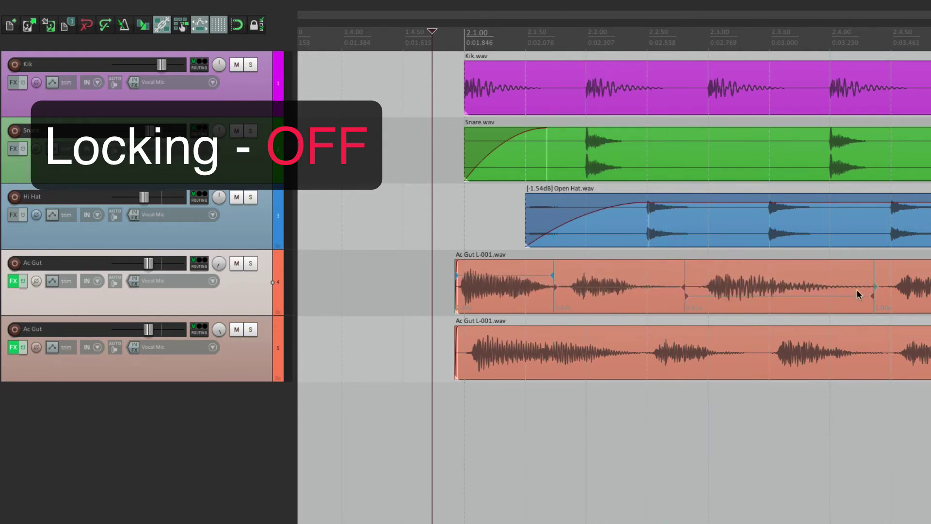
{"action": "mouse_move", "coordinate": [874, 291]}
{"action": "left_mouse_down"}
{"action": "mouse_move", "coordinate": [720, 301]}
{"action": "mouse_move", "coordinate": [771, 304]}
{"action": "mouse_move", "coordinate": [749, 307]}
{"action": "left_mouse_up"}
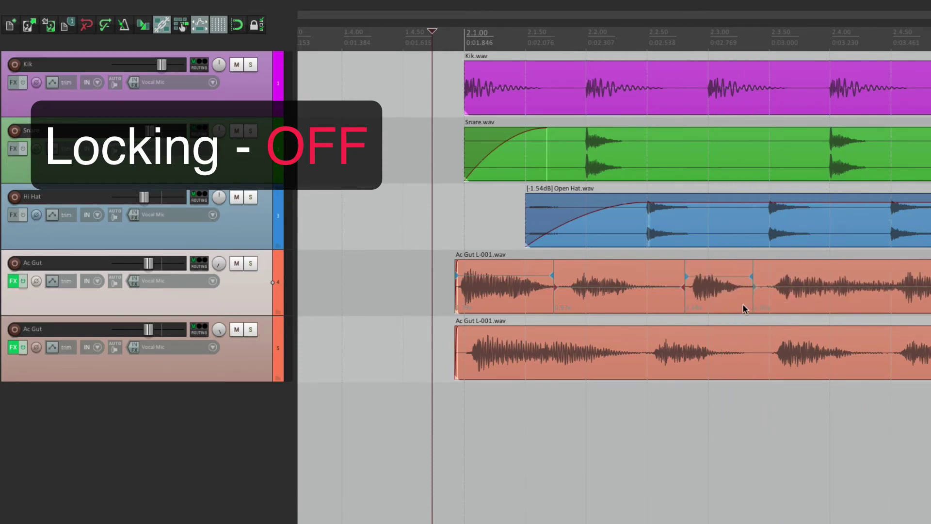
{"action": "key", "text": "l"}
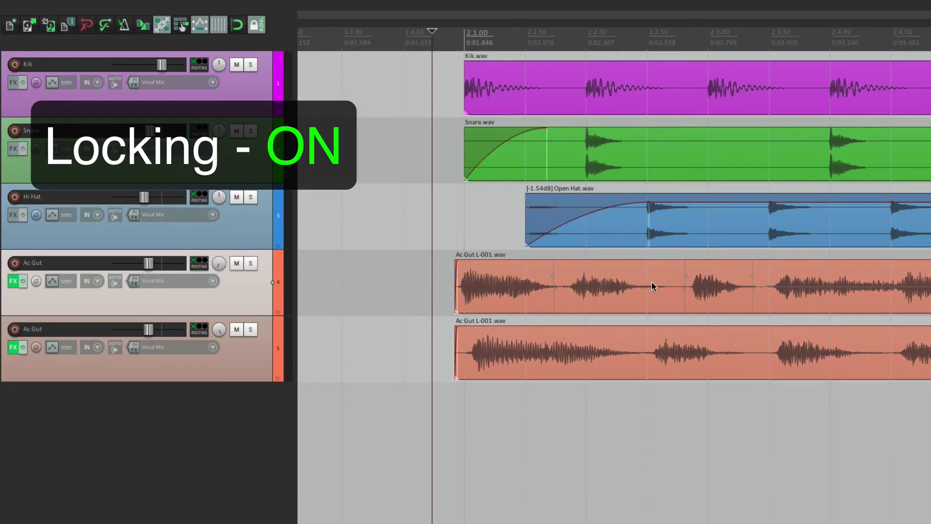
{"action": "key", "text": "l"}
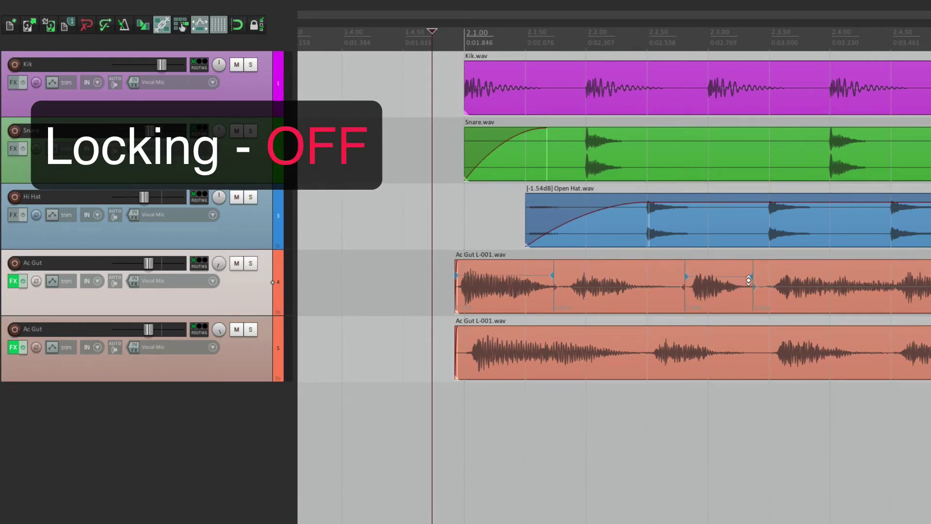
{"action": "mouse_move", "coordinate": [686, 278]}
{"action": "left_mouse_down"}
{"action": "mouse_move", "coordinate": [677, 281]}
{"action": "mouse_move", "coordinate": [703, 286]}
{"action": "mouse_move", "coordinate": [662, 286]}
{"action": "mouse_move", "coordinate": [699, 288]}
{"action": "left_mouse_up"}
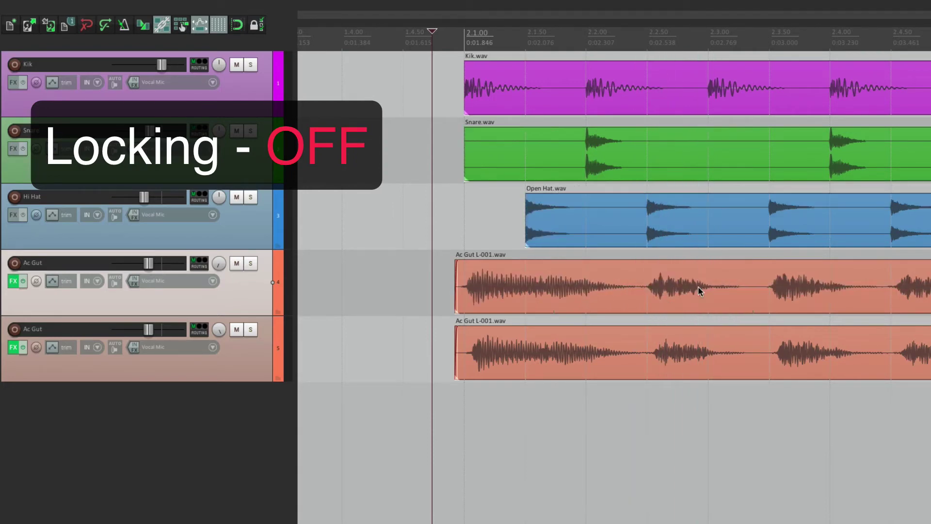
Switch the lock settings from item stretch markers to item envelopes and track envelopes.
{"action": "right_click", "coordinate": [258, 27]}
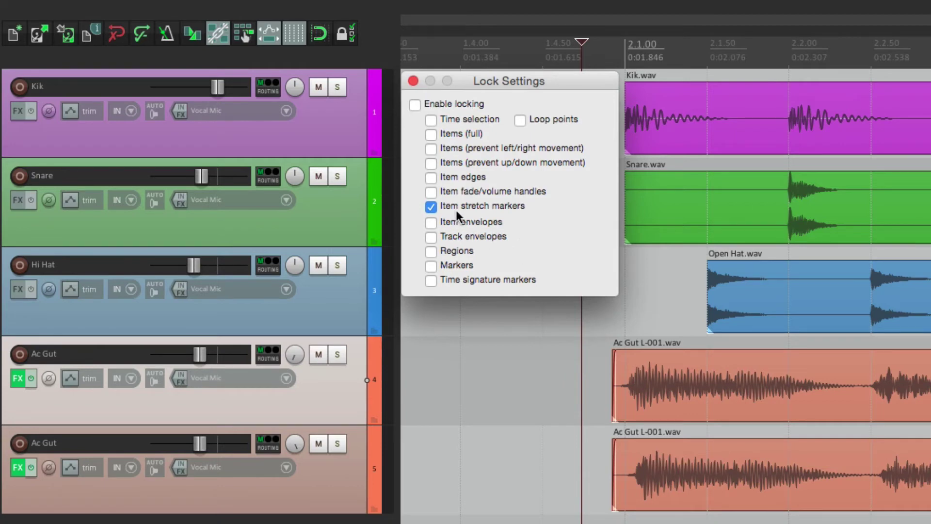
{"action": "left_click", "coordinate": [430, 206]}
{"action": "left_click", "coordinate": [431, 222]}
{"action": "left_click", "coordinate": [430, 237]}
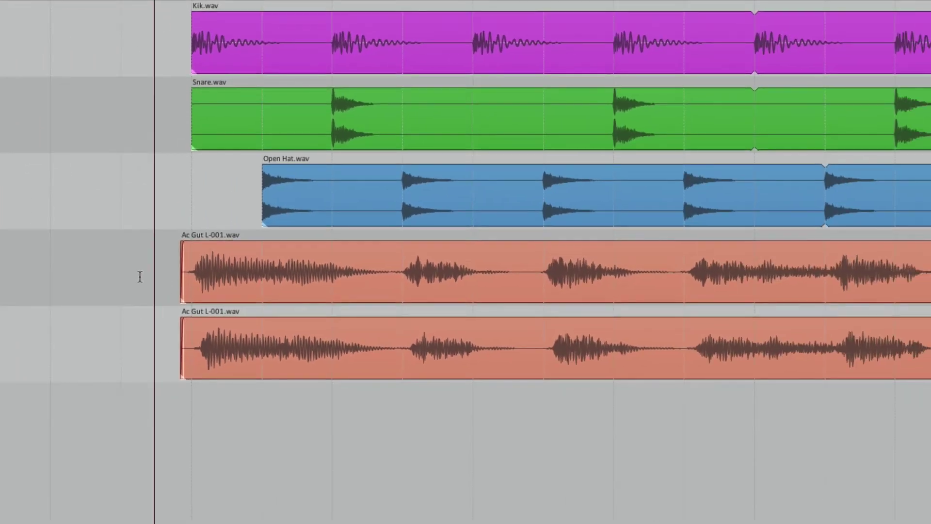
Show the take pitch envelope on the upper Ac Gut item and draw a wavy freehand curve from about 2.1.35 to 3.1.10.
{"action": "left_click", "coordinate": [205, 262]}
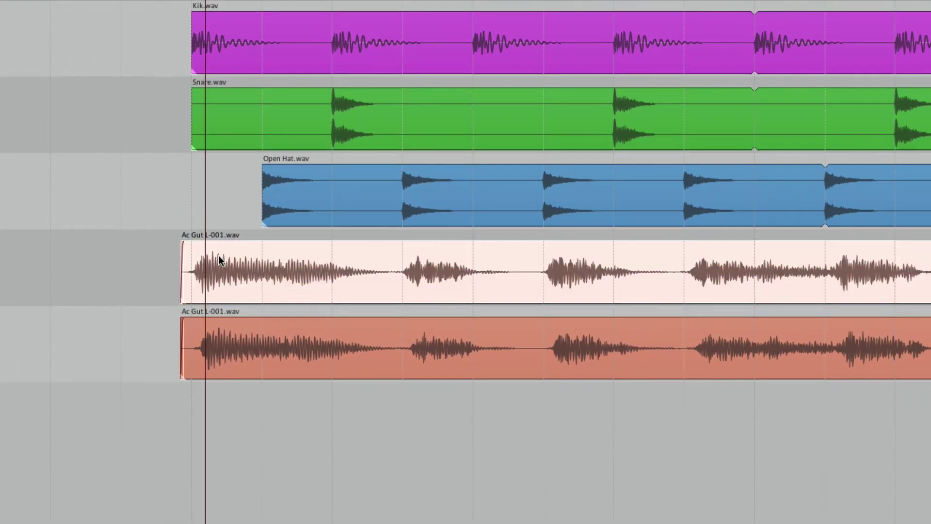
{"action": "right_click", "coordinate": [219, 260]}
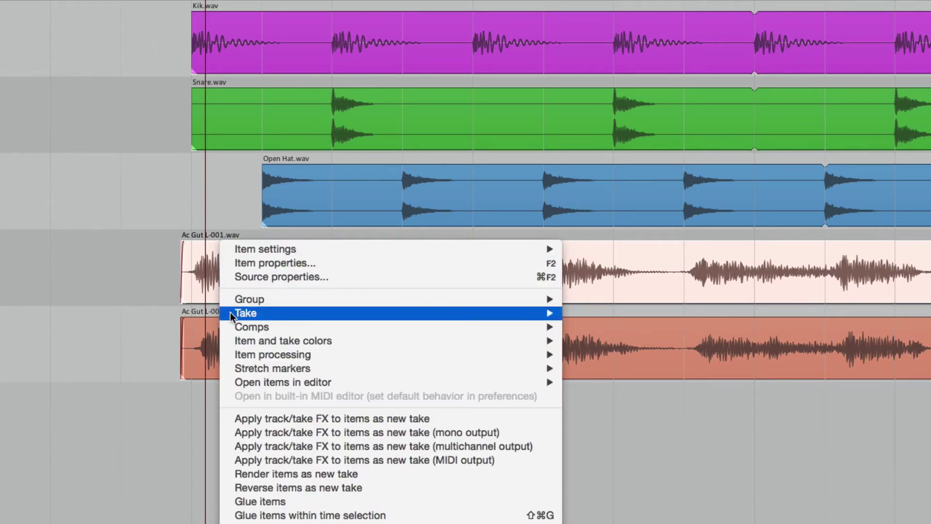
{"action": "mouse_move", "coordinate": [231, 314]}
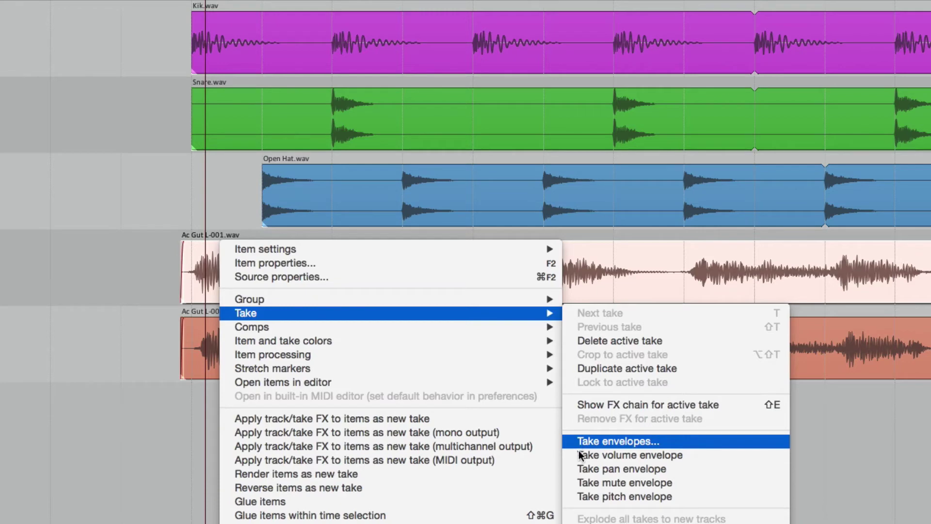
{"action": "left_click", "coordinate": [571, 496]}
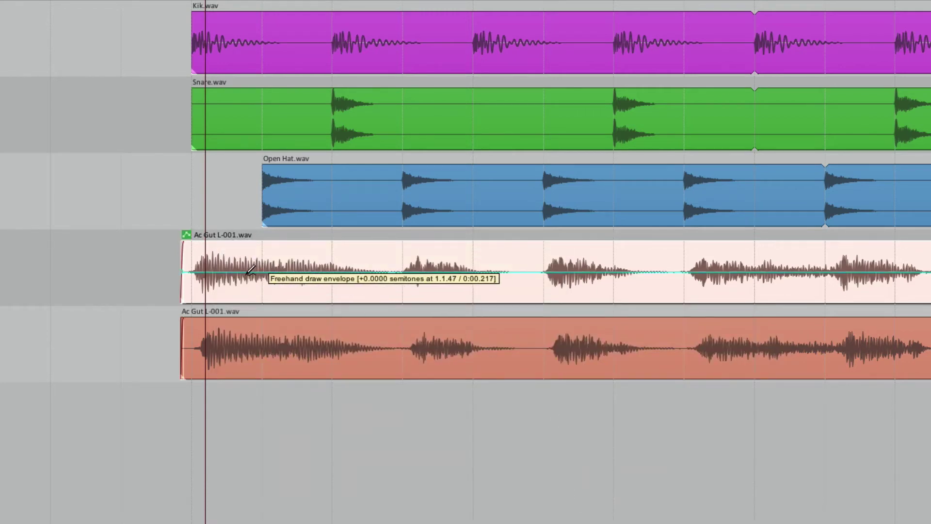
{"action": "mouse_move", "coordinate": [241, 273]}
{"action": "left_mouse_down"}
{"action": "mouse_move", "coordinate": [760, 232]}
{"action": "mouse_move", "coordinate": [769, 300]}
{"action": "left_mouse_up"}
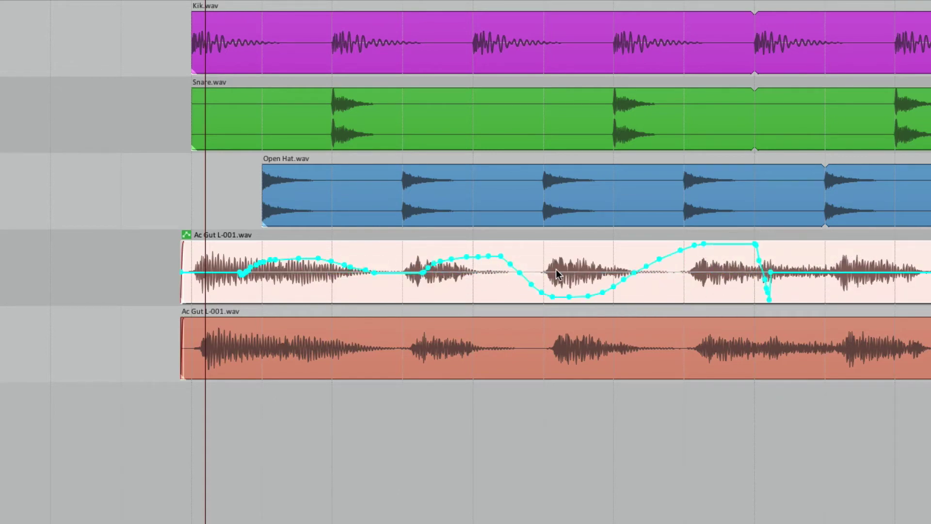
Shift the drawn pitch envelope points slightly later on the upper Ac Gut item, and turn locking on.
{"action": "mouse_move", "coordinate": [499, 255]}
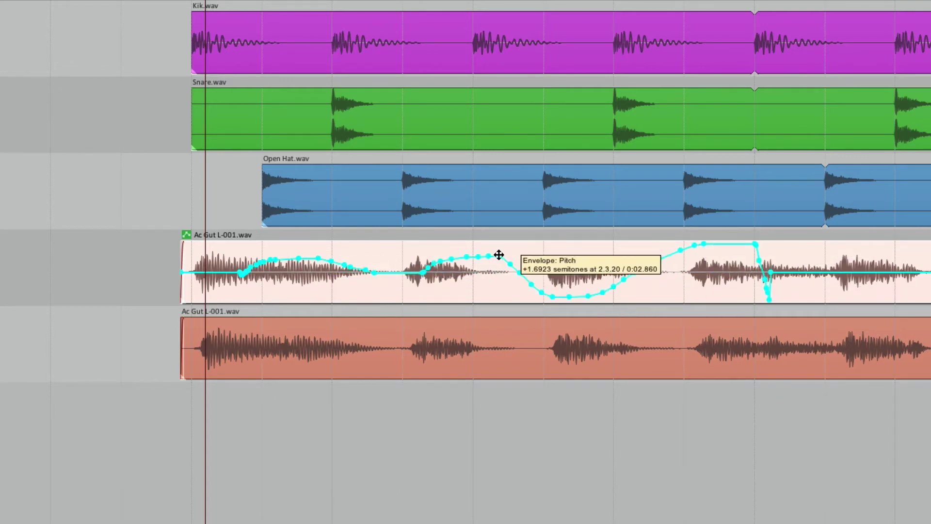
{"action": "left_click_drag", "start_coordinate": [499, 255], "coordinate": [490, 272]}
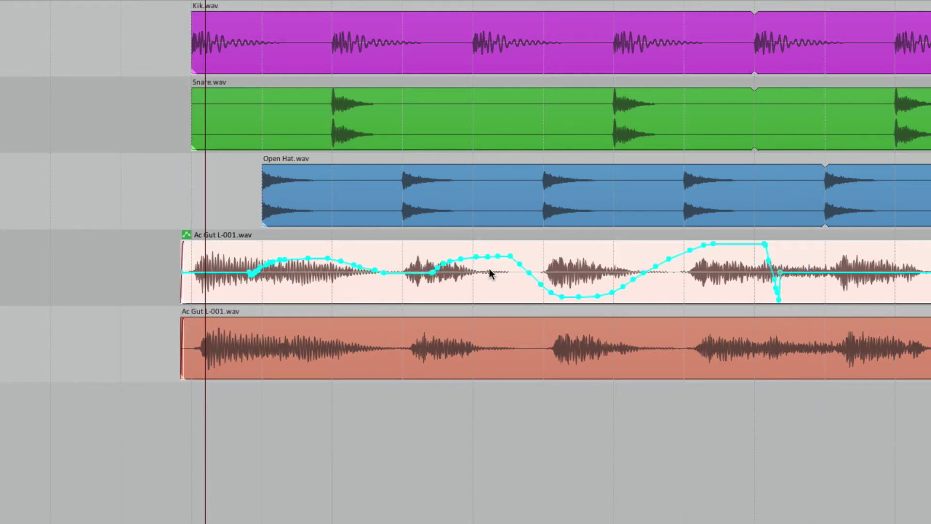
{"action": "key", "text": "l"}
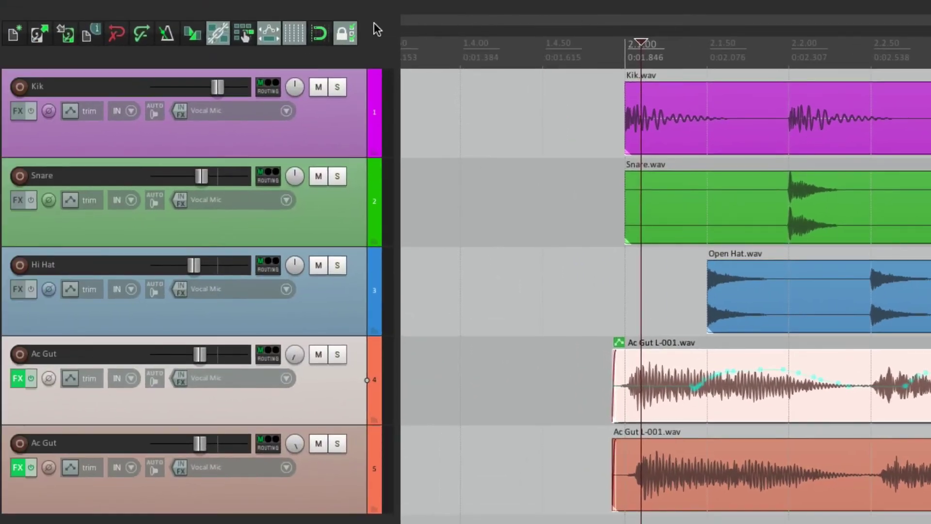
Check which lock options are active, close the lock settings, and deselect the upper Ac Gut item.
{"action": "right_click", "coordinate": [344, 33]}
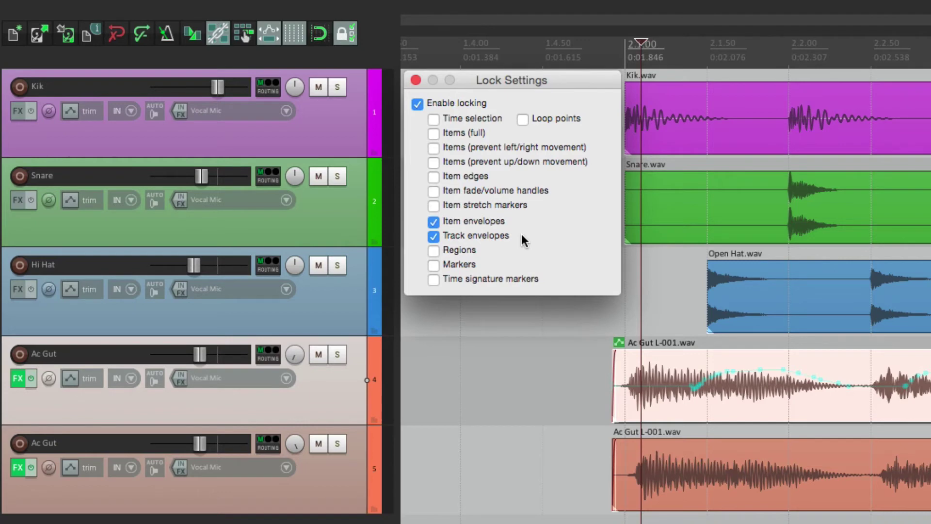
{"action": "left_click", "coordinate": [415, 80]}
{"action": "left_click", "coordinate": [576, 374]}
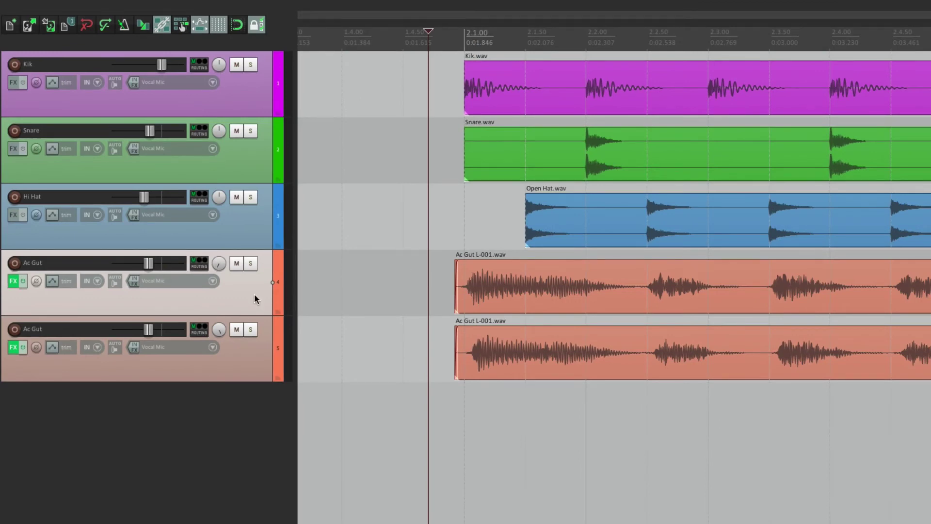
Show the upper Ac Gut track's volume envelope and, with locking off, draw a wavy freehand curve from about 2.1.00 to 2.4.50.
{"action": "key", "text": "v"}
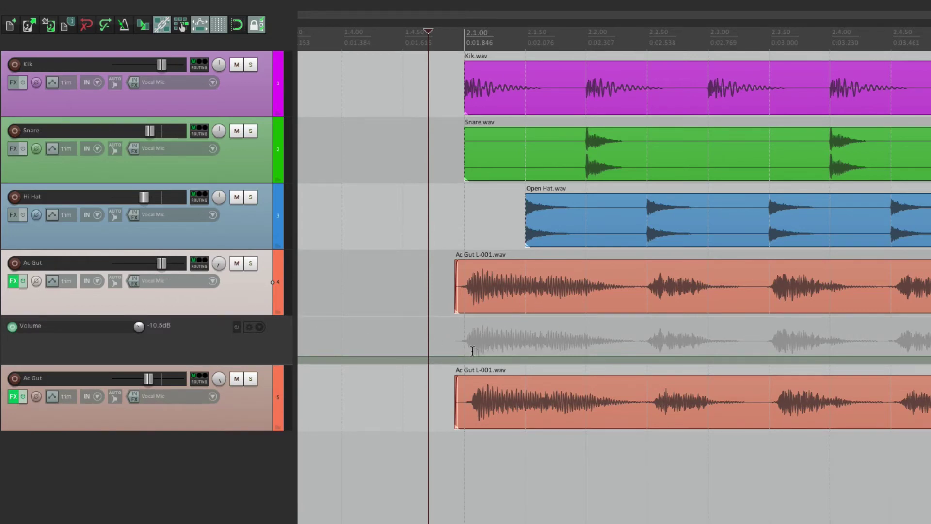
{"action": "key", "text": "l"}
{"action": "mouse_move", "coordinate": [464, 355]}
{"action": "left_mouse_down"}
{"action": "mouse_move", "coordinate": [489, 337]}
{"action": "mouse_move", "coordinate": [890, 359]}
{"action": "left_mouse_up"}
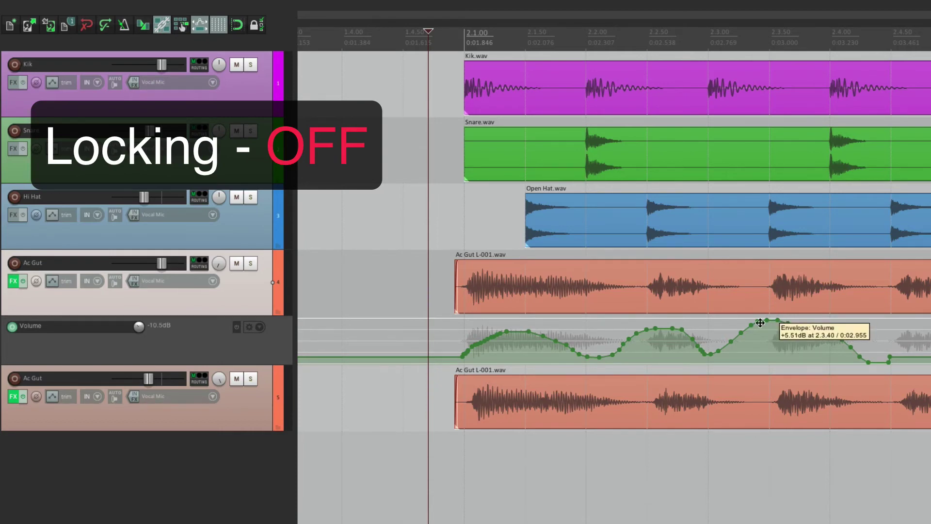
Turn locking on, unlock Item envelopes and Track envelopes, and set Regions and Markers as the locked elements.
{"action": "key", "text": "l"}
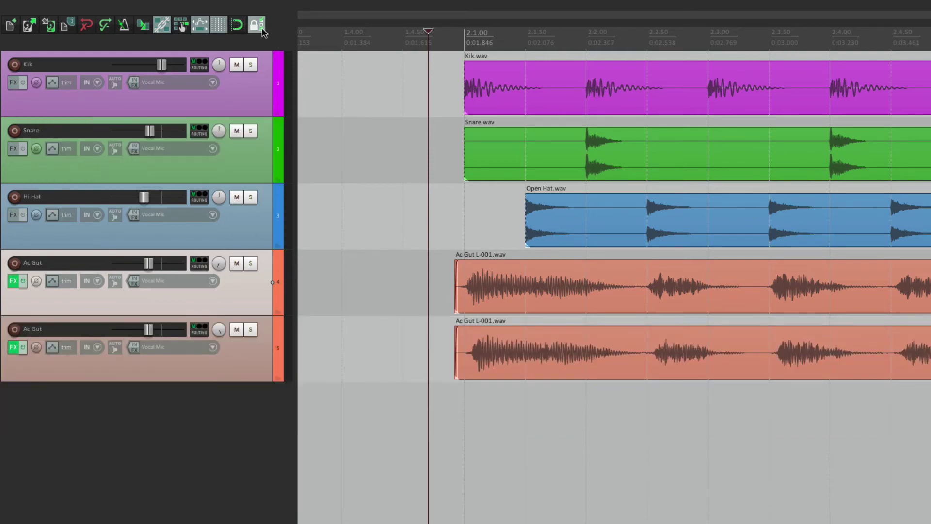
{"action": "right_click", "coordinate": [258, 25]}
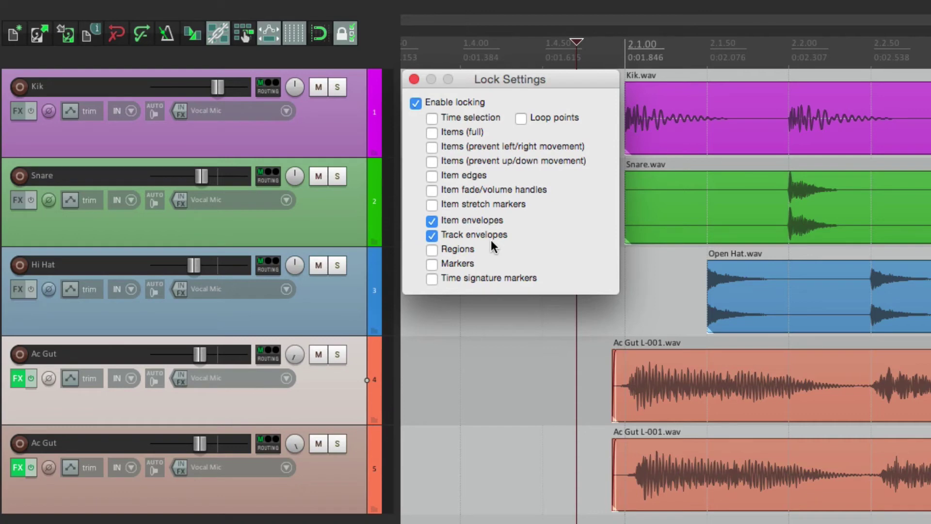
{"action": "left_click", "coordinate": [431, 235]}
{"action": "left_click", "coordinate": [430, 220]}
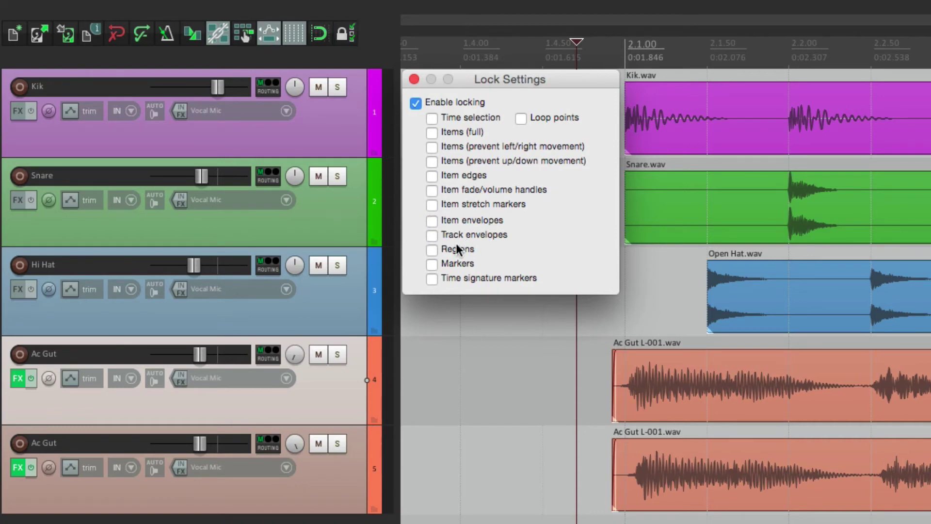
{"action": "left_click", "coordinate": [433, 249]}
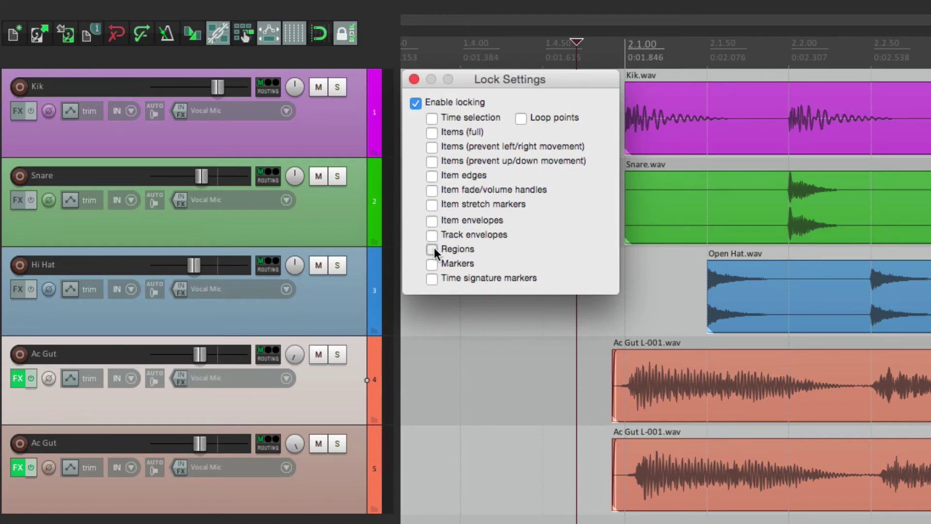
{"action": "left_click", "coordinate": [431, 265]}
{"action": "left_click", "coordinate": [415, 79]}
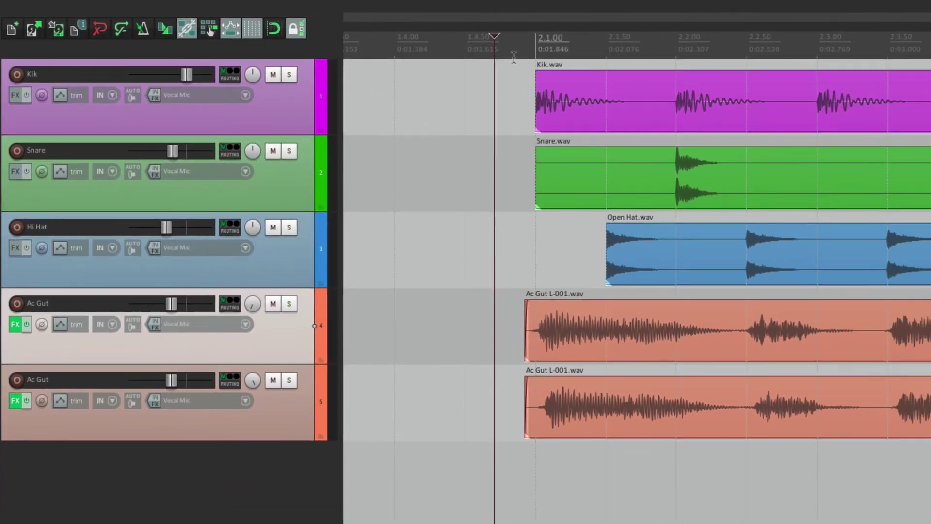
Insert a marker named "Verse 1" at 1.4.85, just before the Kik item starts.
{"action": "left_click", "coordinate": [513, 51]}
{"action": "right_click", "coordinate": [514, 51]}
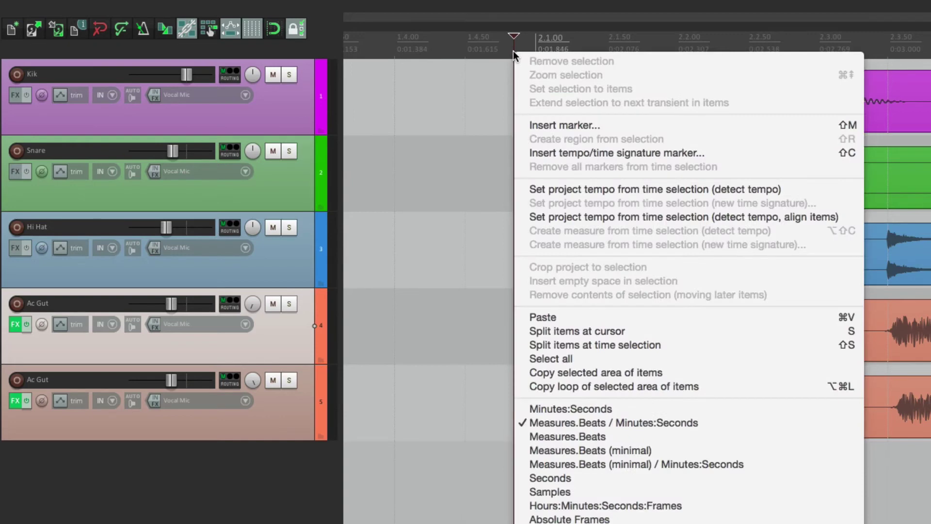
{"action": "left_click", "coordinate": [526, 126]}
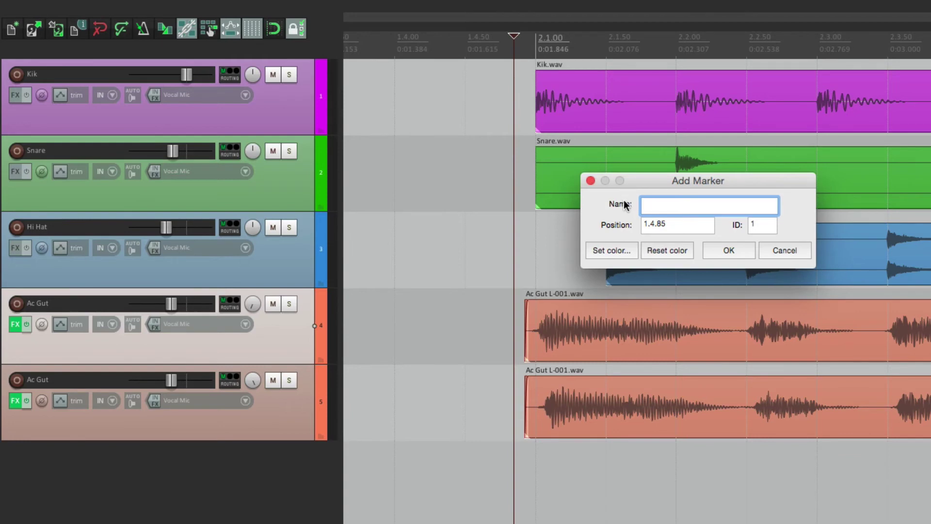
{"action": "type", "text": "Verse 1"}
{"action": "key", "text": "Return"}
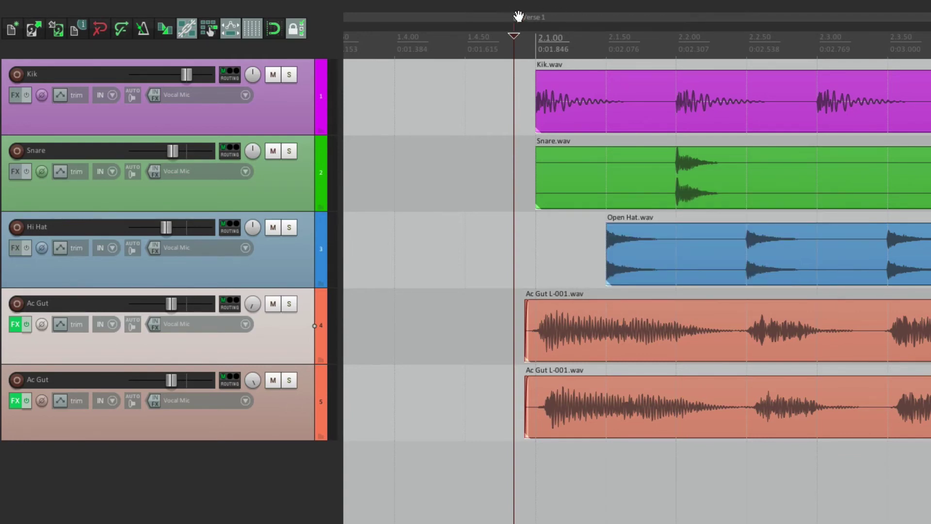
Try to move the Verse 1 marker while locked, and with locking off move it to about 2.2.75.
{"action": "mouse_move", "coordinate": [518, 17]}
{"action": "left_mouse_down"}
{"action": "mouse_move", "coordinate": [669, 14]}
{"action": "mouse_move", "coordinate": [494, 20]}
{"action": "left_mouse_up"}
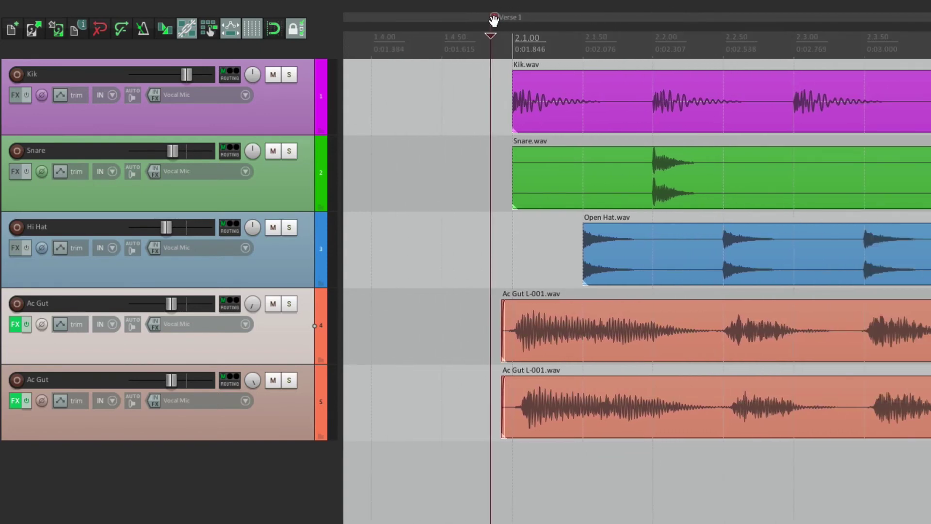
{"action": "key", "text": "l"}
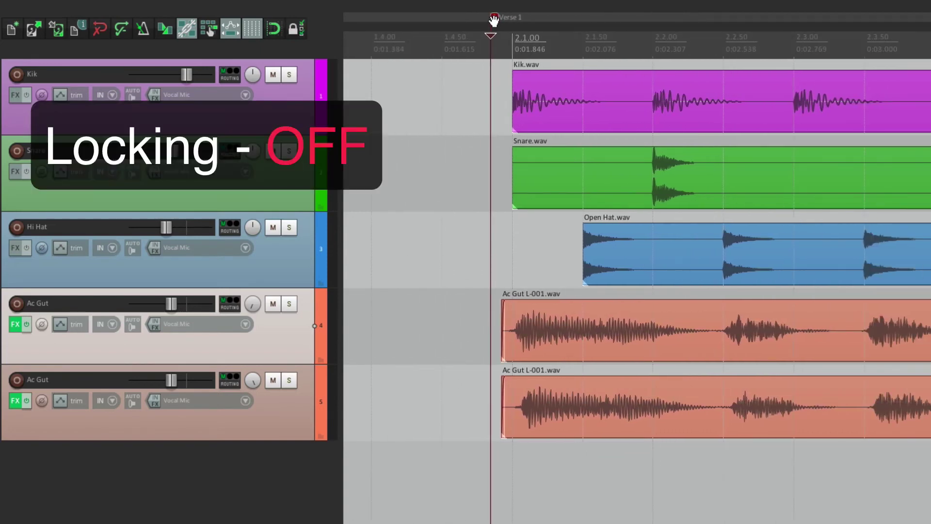
{"action": "left_click_drag", "start_coordinate": [493, 21], "coordinate": [565, 17]}
{"action": "left_click_drag", "start_coordinate": [637, 22], "coordinate": [762, 19]}
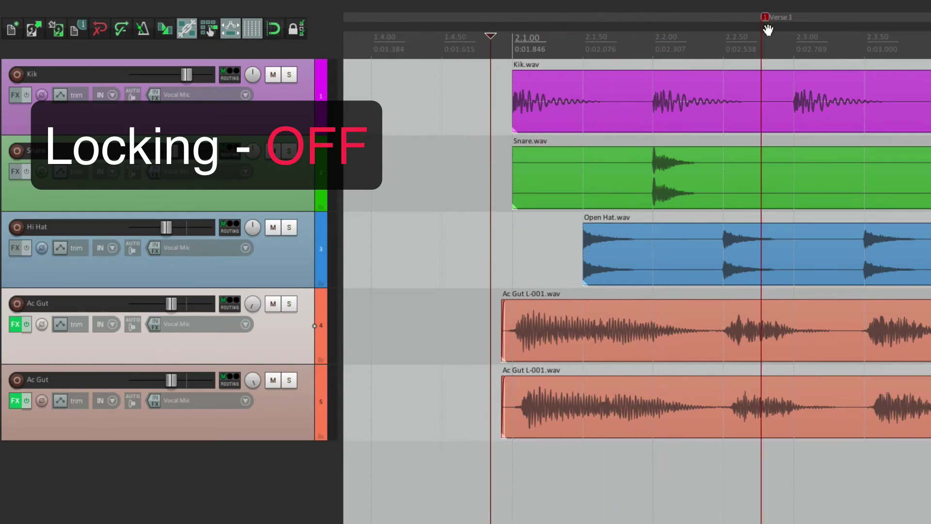
Delete the Verse 1 marker and insert a new marker named "Verse 1" at 1.4.85.
{"action": "left_click", "coordinate": [764, 17], "text": "alt"}
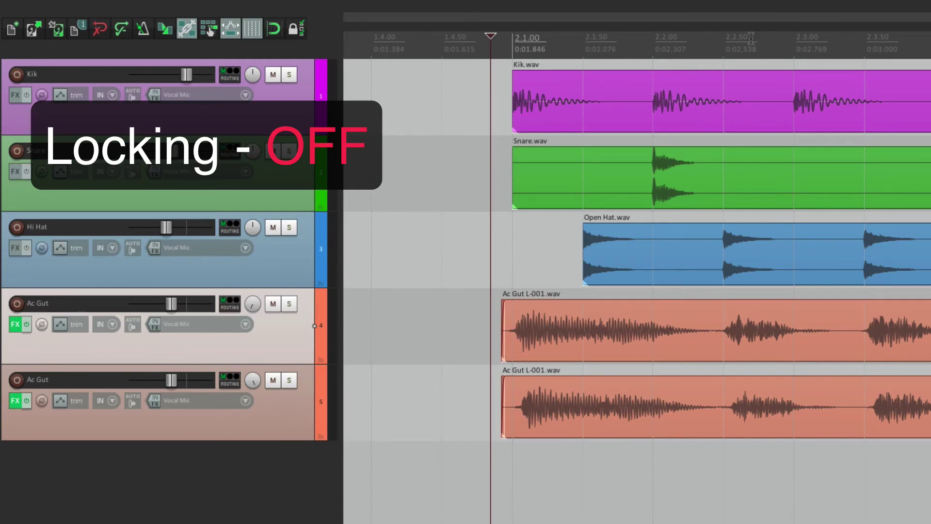
{"action": "right_click", "coordinate": [507, 34]}
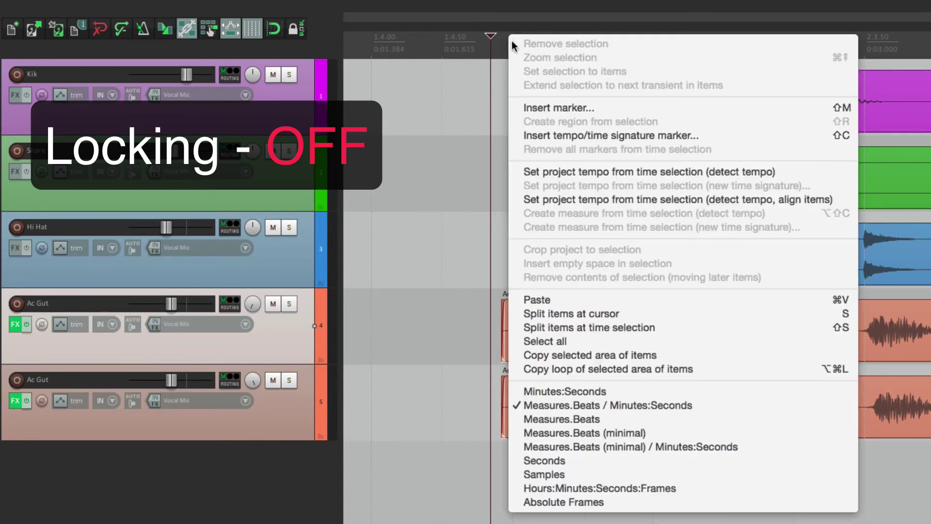
{"action": "left_click", "coordinate": [518, 111]}
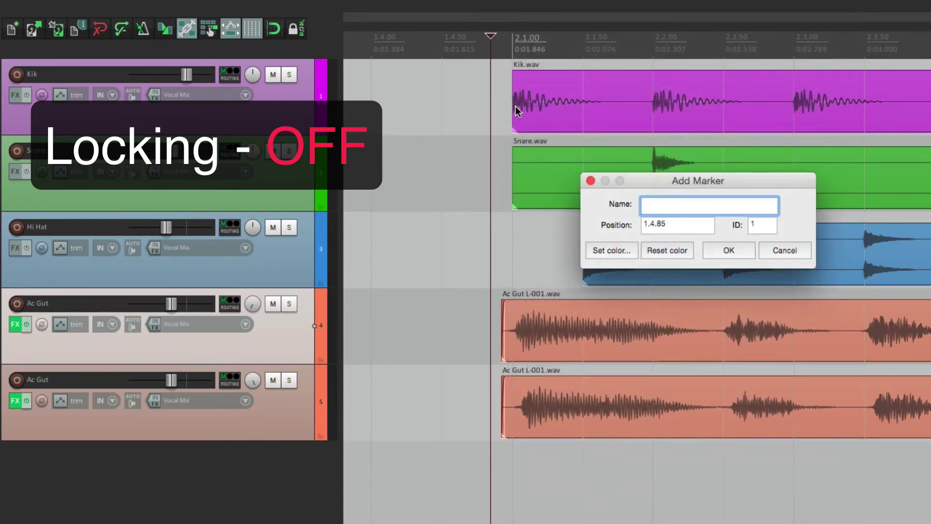
{"action": "type", "text": "Verse 1"}
{"action": "key", "text": "Return"}
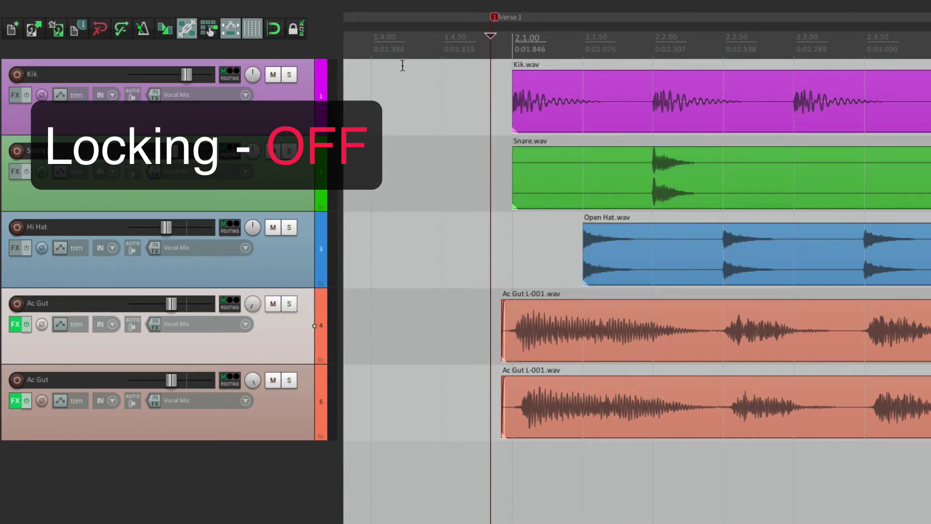
With locking on, try to move the Verse 1 marker, and turn locking back off.
{"action": "key", "text": "l"}
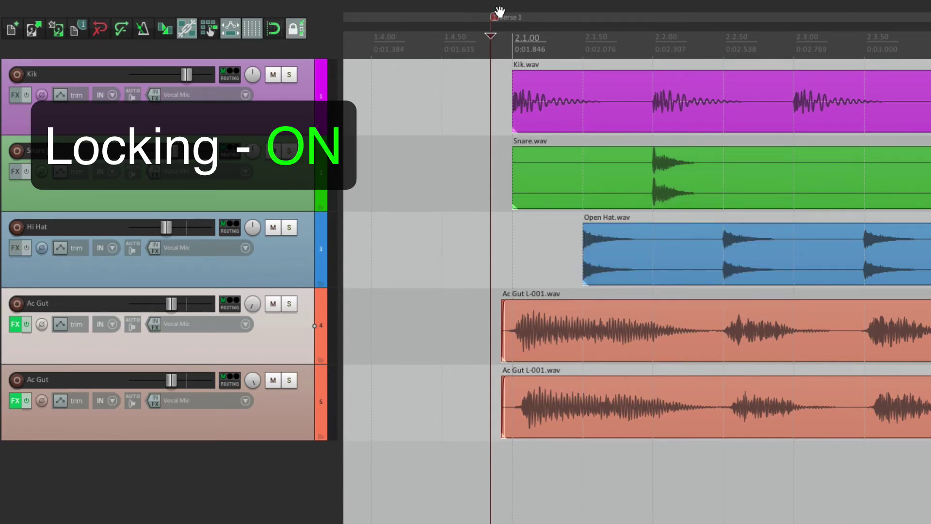
{"action": "mouse_move", "coordinate": [493, 16]}
{"action": "left_mouse_down"}
{"action": "mouse_move", "coordinate": [518, 16]}
{"action": "mouse_move", "coordinate": [499, 17]}
{"action": "left_mouse_up"}
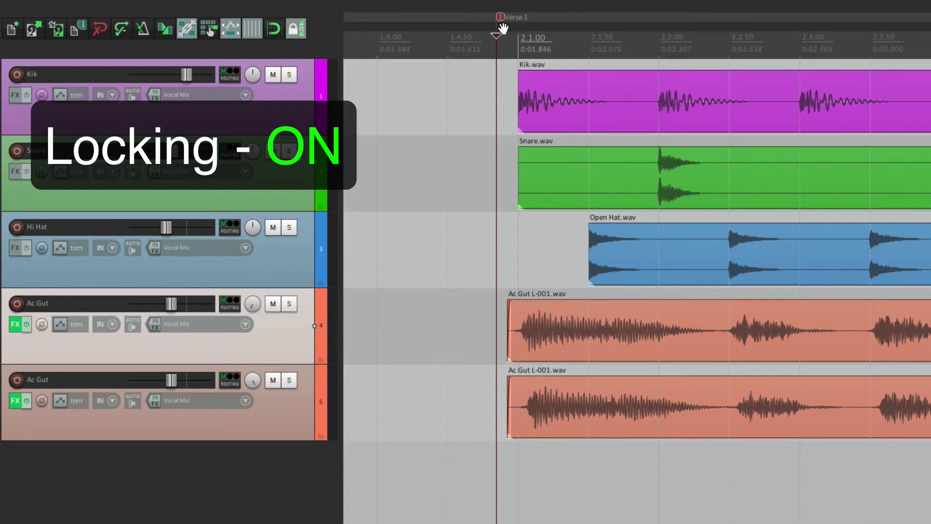
{"action": "key", "text": "l"}
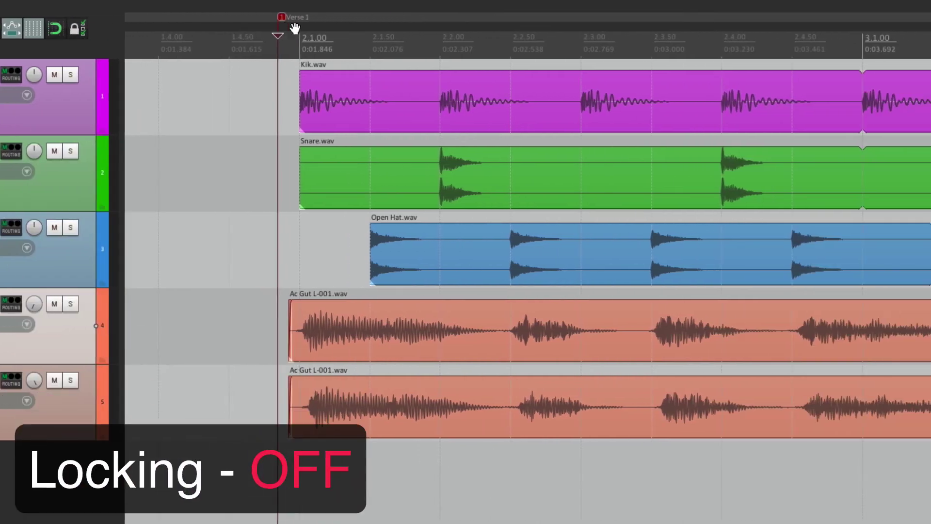
Create a region from a time selection starting at 2.1.51 with a length of 0.2.40, and name it "Verse 1".
{"action": "left_click_drag", "start_coordinate": [372, 53], "coordinate": [707, 53]}
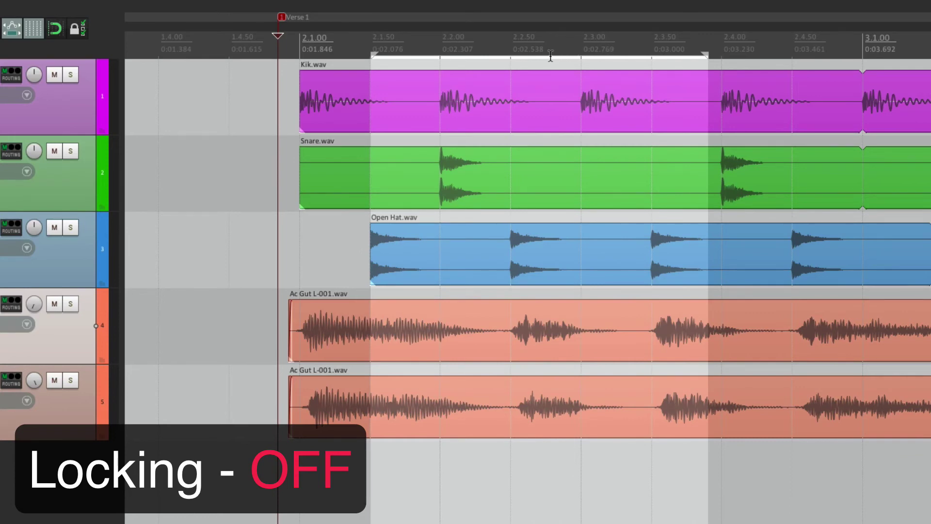
{"action": "right_click", "coordinate": [536, 58]}
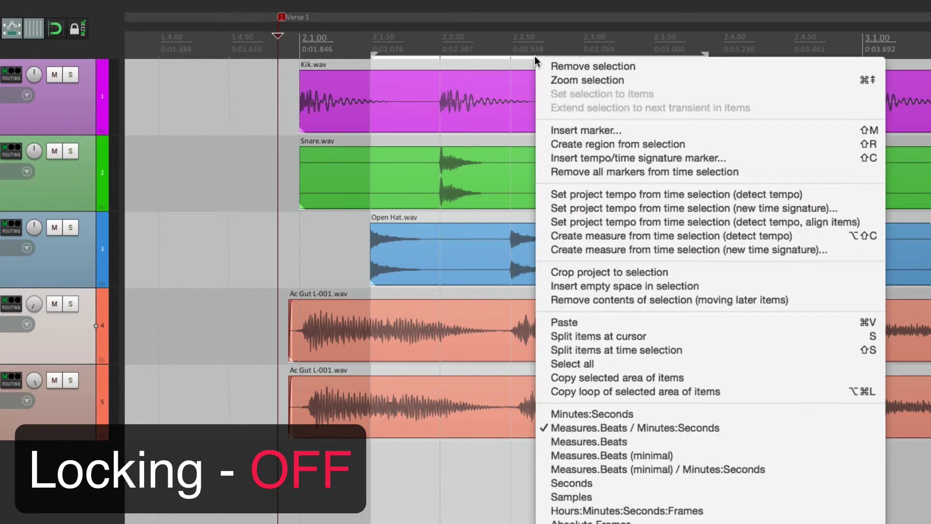
{"action": "left_click", "coordinate": [535, 144]}
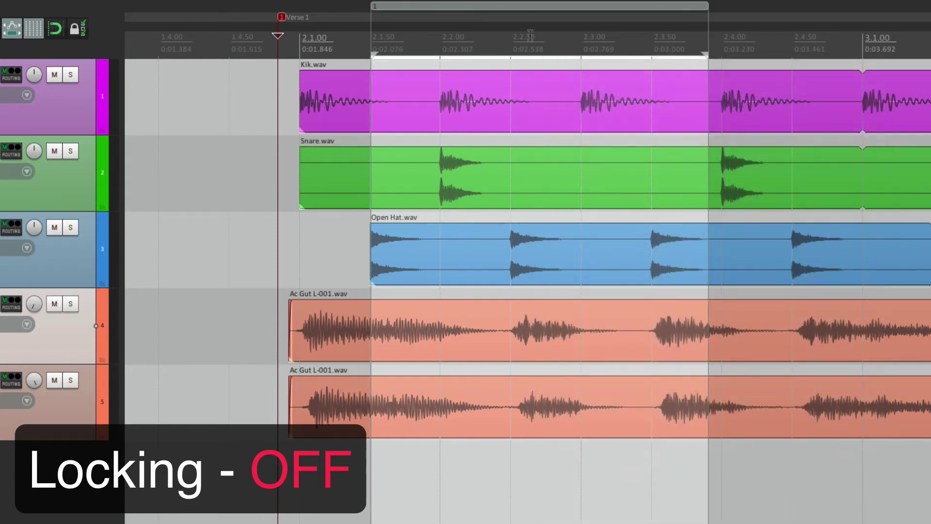
{"action": "right_click", "coordinate": [511, 7]}
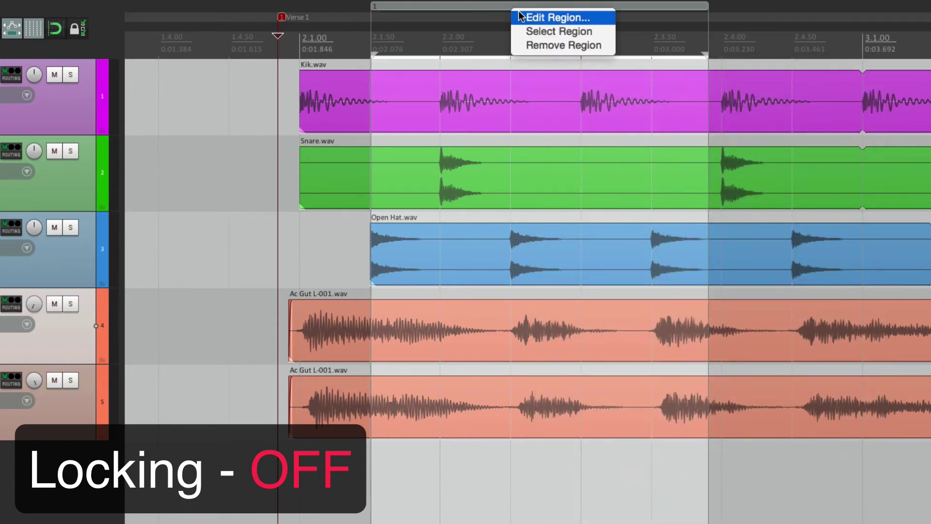
{"action": "left_click", "coordinate": [519, 15]}
{"action": "type", "text": "Verse 1"}
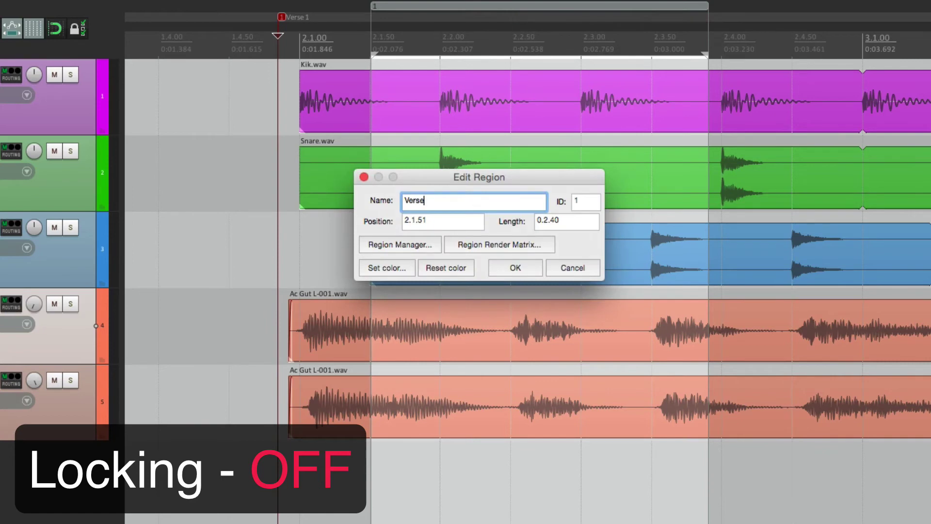
{"action": "key", "text": "Return"}
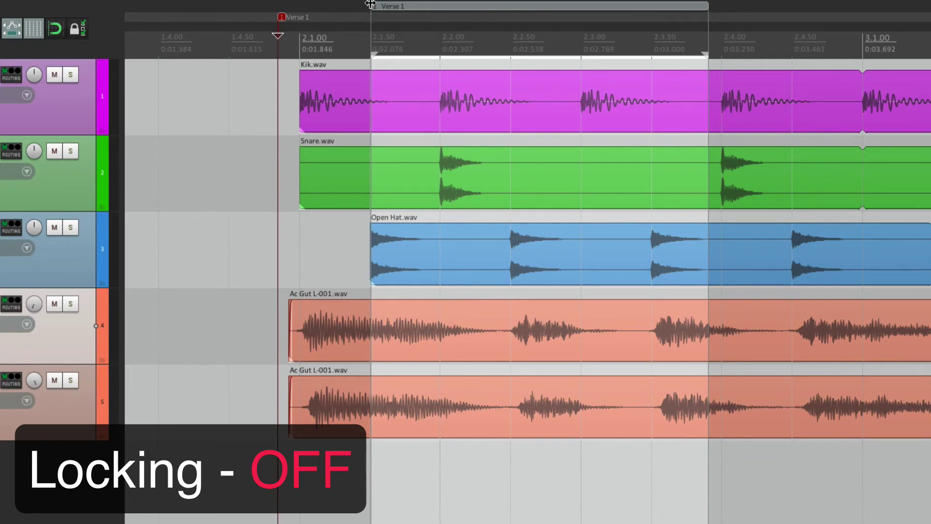
Resize the Verse 1 region to span about 2.1.44 to 2.3.36, and try to move it with locking on.
{"action": "mouse_move", "coordinate": [372, 7]}
{"action": "left_mouse_down"}
{"action": "mouse_move", "coordinate": [301, 7]}
{"action": "mouse_move", "coordinate": [402, 7]}
{"action": "mouse_move", "coordinate": [362, 10]}
{"action": "left_mouse_up"}
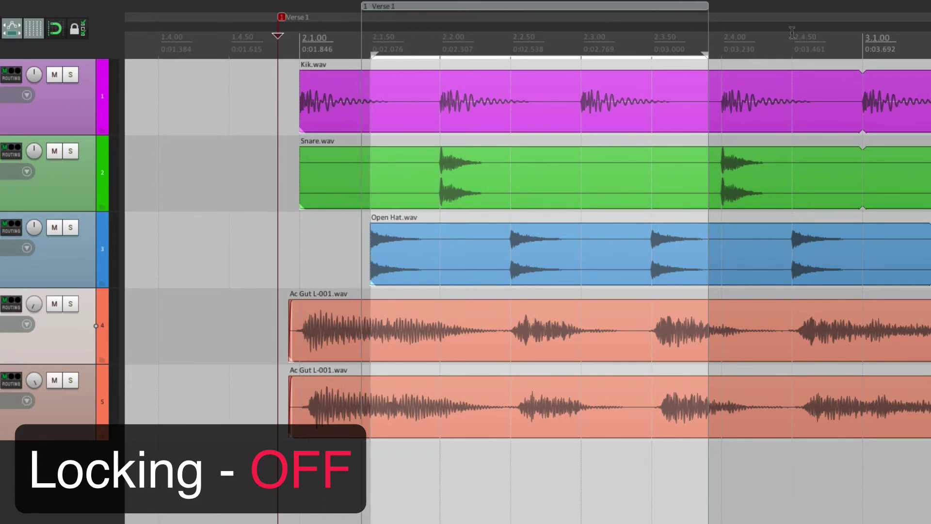
{"action": "left_click_drag", "start_coordinate": [708, 10], "coordinate": [632, 14]}
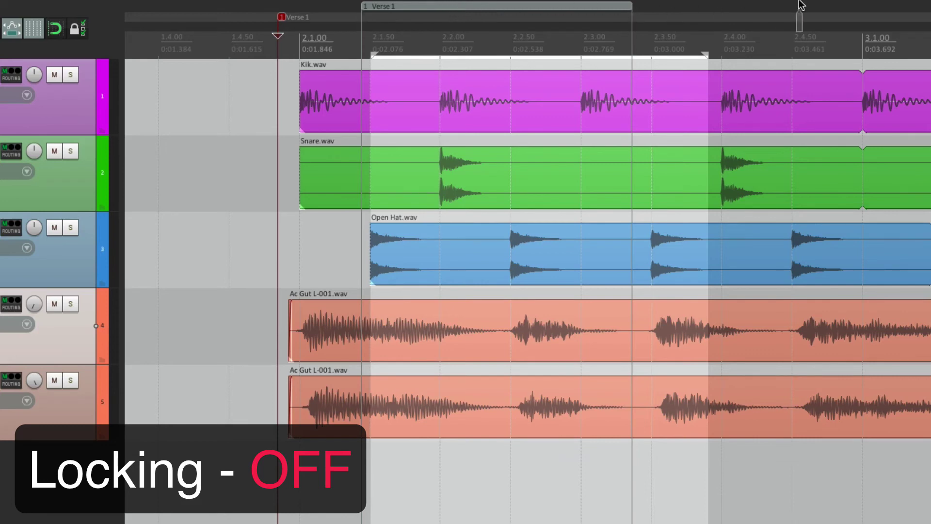
{"action": "left_click_drag", "start_coordinate": [800, 1], "coordinate": [799, 2]}
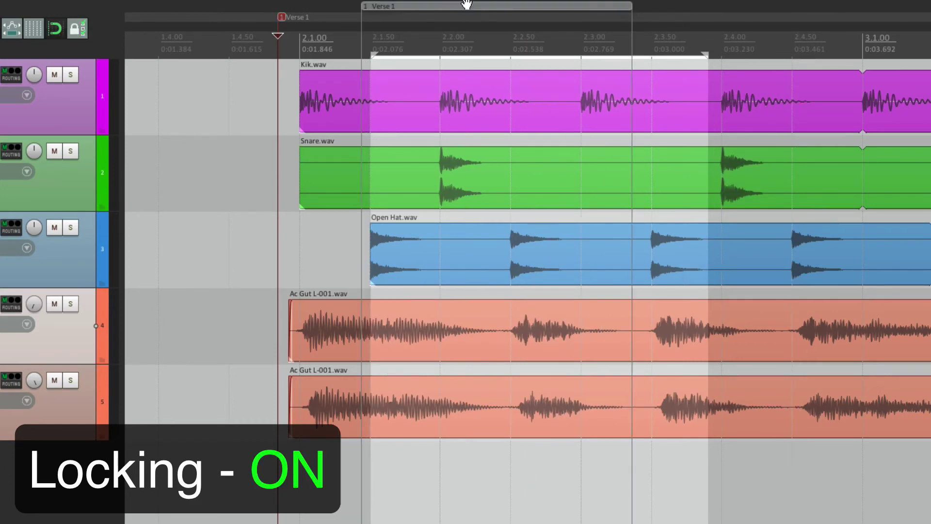
{"action": "left_click_drag", "start_coordinate": [568, 11], "coordinate": [543, 25]}
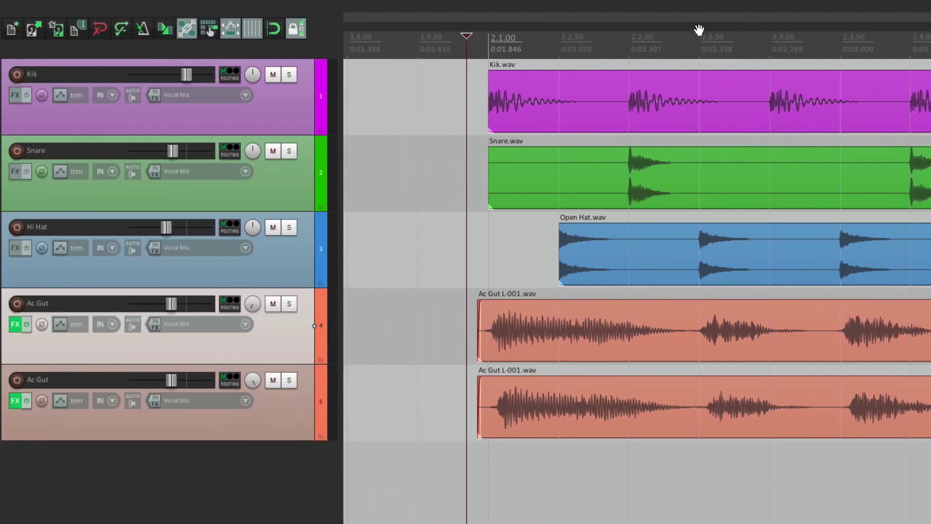
Insert a 130 BPM tempo/time signature marker at about 1.4.91, just before measure 2.
{"action": "left_click", "coordinate": [475, 49]}
{"action": "right_click", "coordinate": [475, 49]}
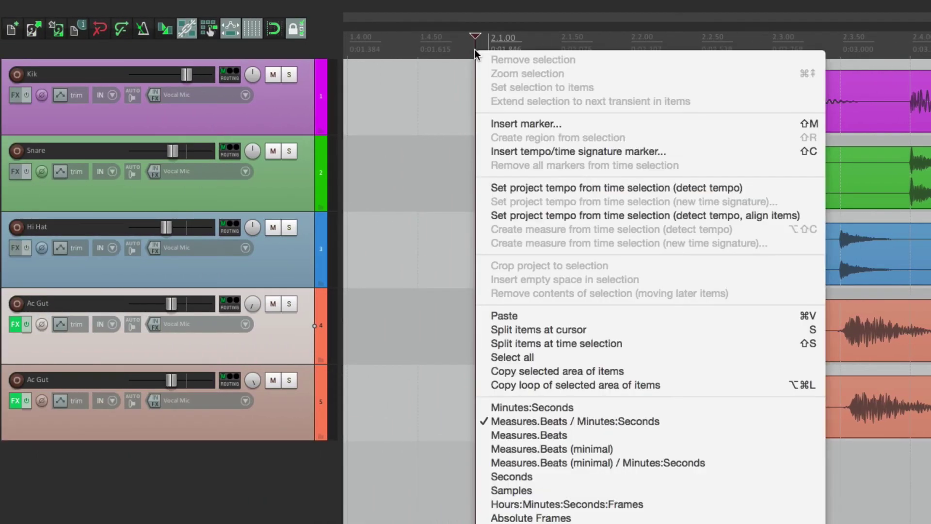
{"action": "left_click", "coordinate": [479, 151]}
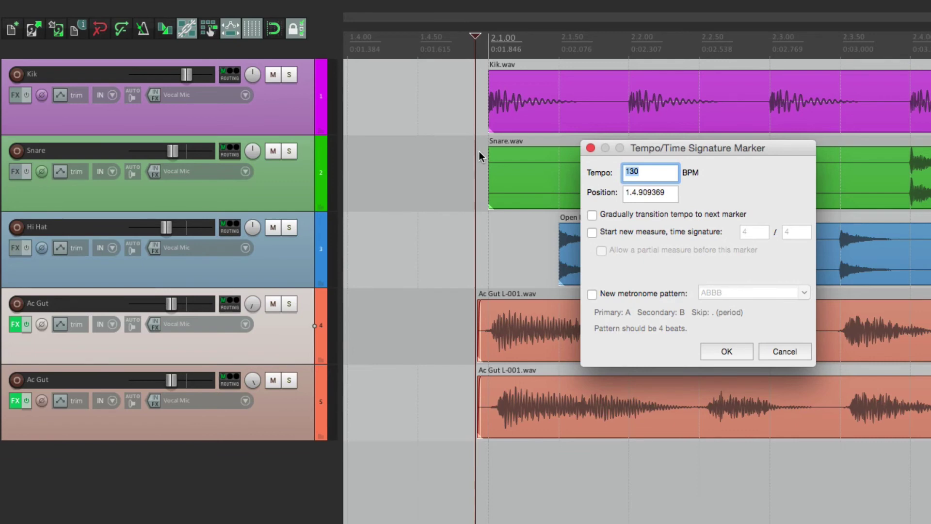
{"action": "left_click", "coordinate": [734, 345]}
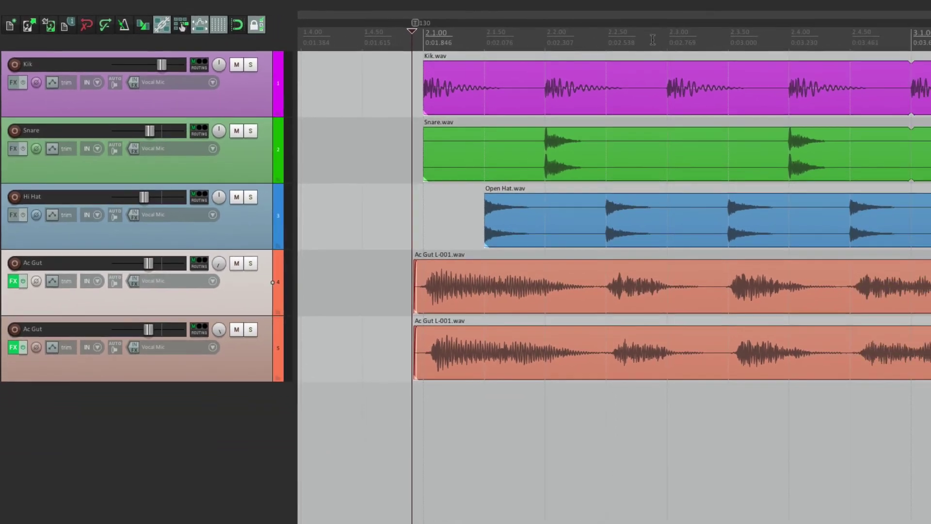
Insert a second 130 BPM tempo/time signature marker at about 2.2.88.
{"action": "left_click", "coordinate": [755, 45]}
{"action": "right_click", "coordinate": [653, 40]}
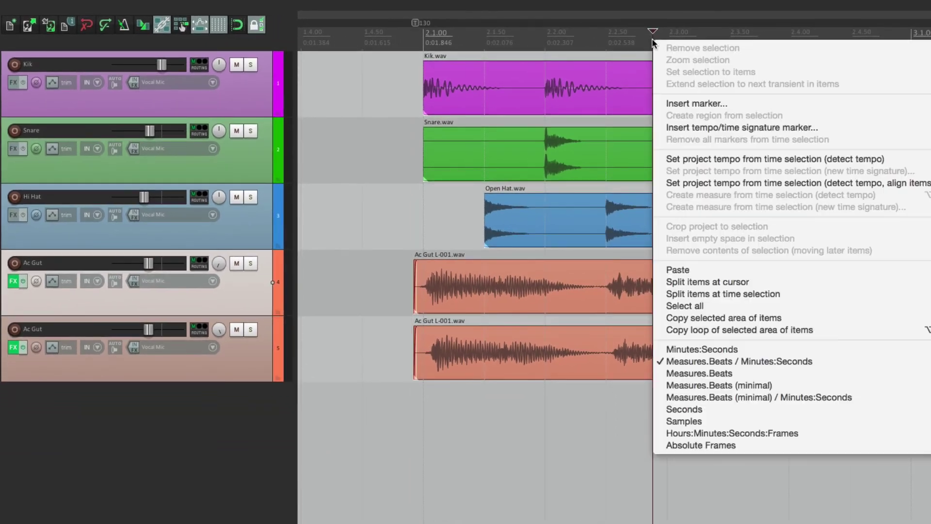
{"action": "left_click", "coordinate": [670, 127]}
{"action": "left_click", "coordinate": [625, 303]}
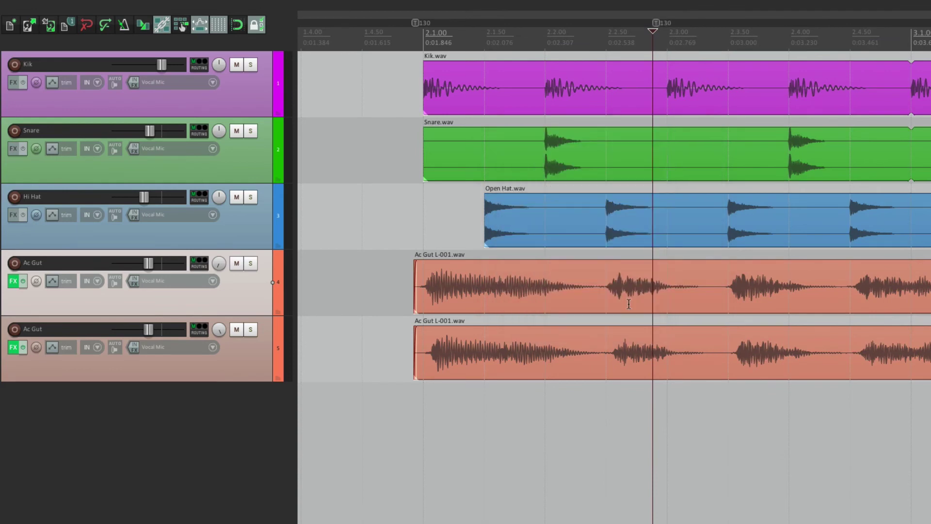
With locking off, move the second tempo marker to about 2.4.10 and the first to about 2.1.25, and turn locking back on.
{"action": "key", "text": "l"}
{"action": "left_click_drag", "start_coordinate": [657, 23], "coordinate": [806, 30]}
{"action": "mouse_move", "coordinate": [417, 25]}
{"action": "left_mouse_down"}
{"action": "mouse_move", "coordinate": [488, 27]}
{"action": "mouse_move", "coordinate": [455, 26]}
{"action": "left_mouse_up"}
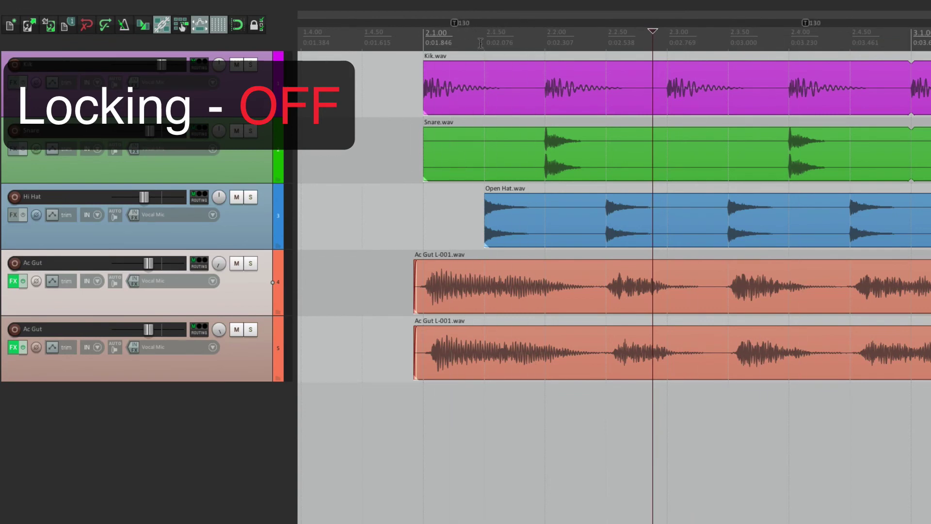
{"action": "key", "text": "l"}
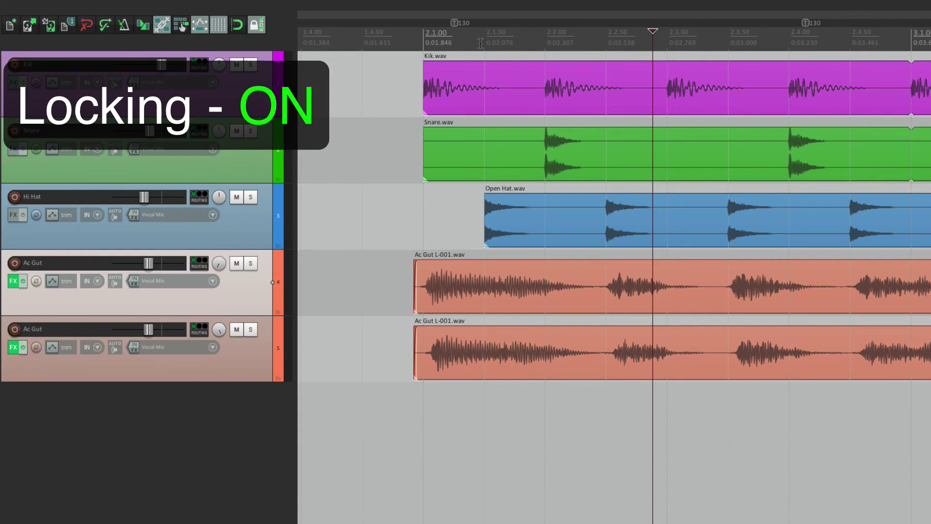
Try to move the first and second tempo markers with locking on.
{"action": "scroll", "coordinate": [428, 25], "scroll_direction": "right", "scroll_amount": 2}
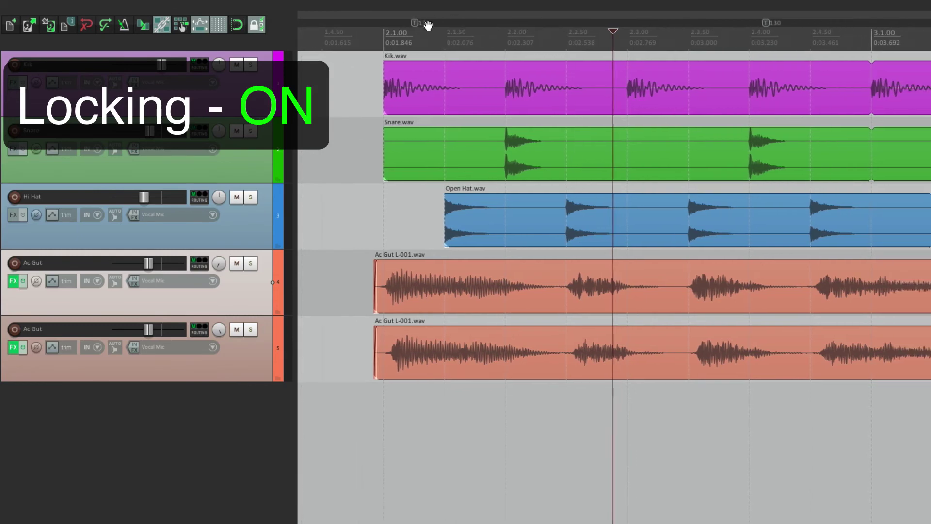
{"action": "scroll", "coordinate": [428, 26], "scroll_direction": "right", "scroll_amount": 1}
{"action": "scroll", "coordinate": [749, 25], "scroll_direction": "right", "scroll_amount": 1}
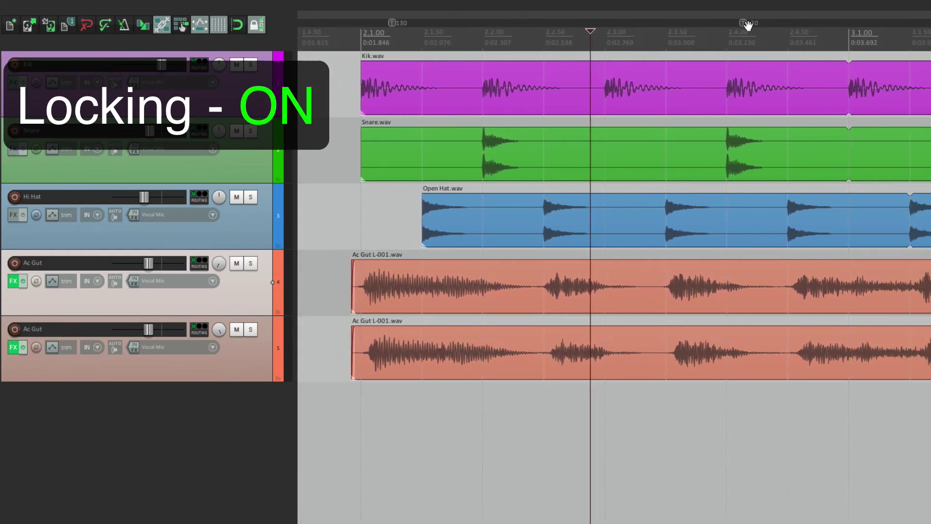
{"action": "scroll", "coordinate": [749, 25], "scroll_direction": "left", "scroll_amount": 1}
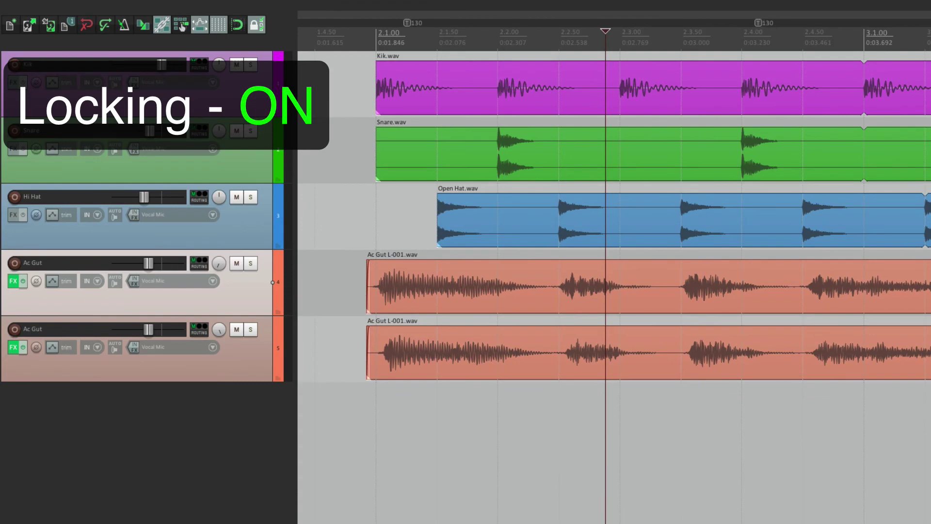
Turn locking off, and enable it again in the lock settings.
{"action": "left_click", "coordinate": [256, 24]}
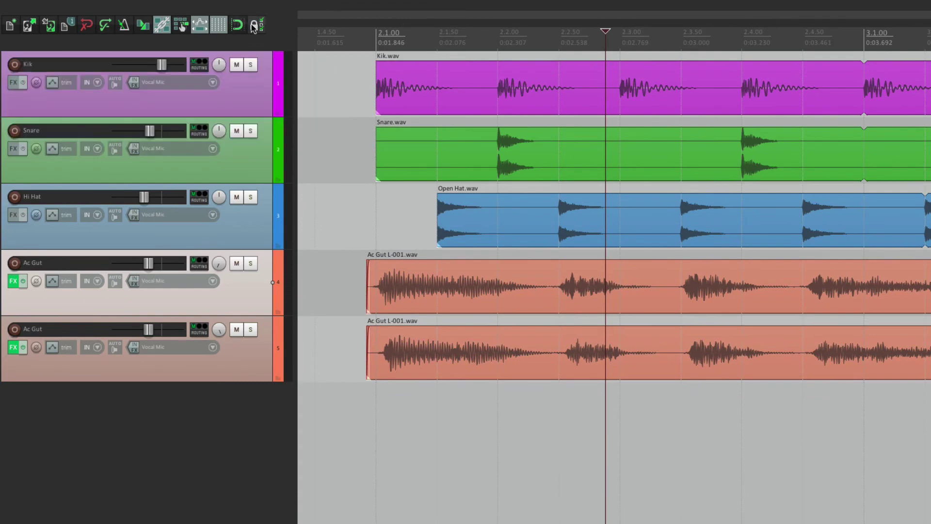
{"action": "right_click", "coordinate": [257, 24]}
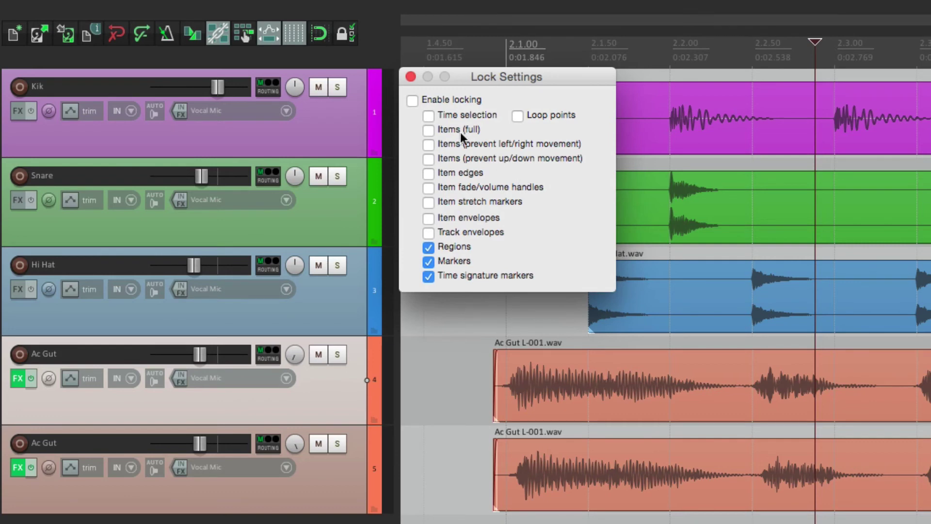
{"action": "left_click", "coordinate": [412, 100]}
{"action": "left_click", "coordinate": [410, 77]}
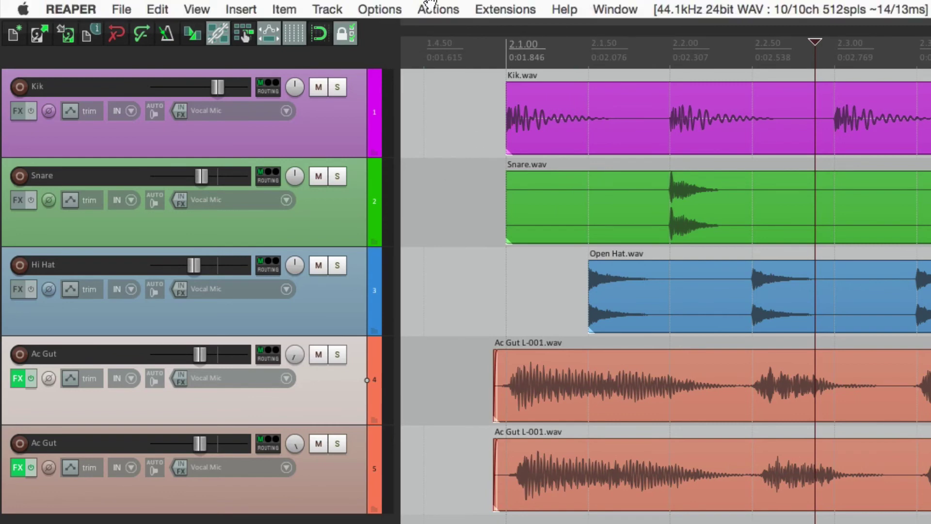
Open the action list, filter it for "locking" and look through the clear, disable and enable actions.
{"action": "left_click", "coordinate": [438, 10]}
{"action": "left_click", "coordinate": [435, 31]}
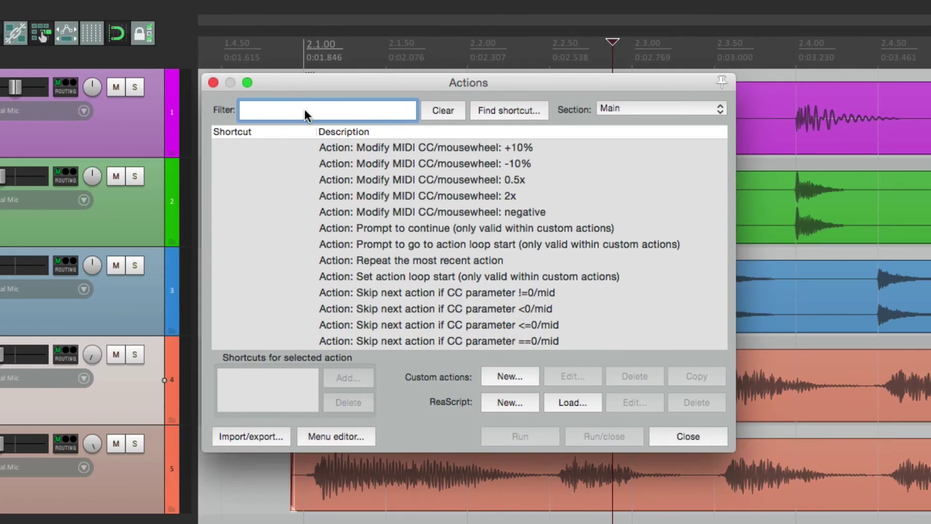
{"action": "type", "text": "locking"}
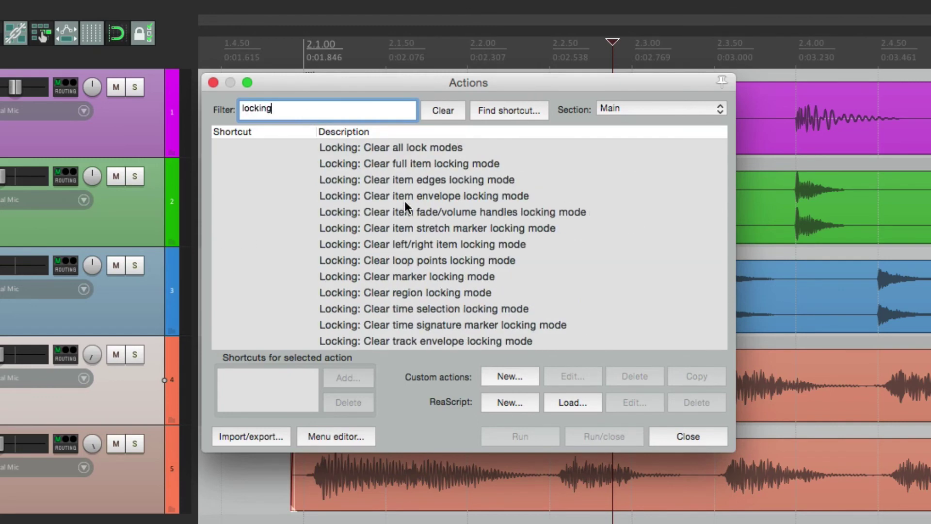
{"action": "scroll", "coordinate": [405, 201], "scroll_direction": "down", "scroll_amount": 5}
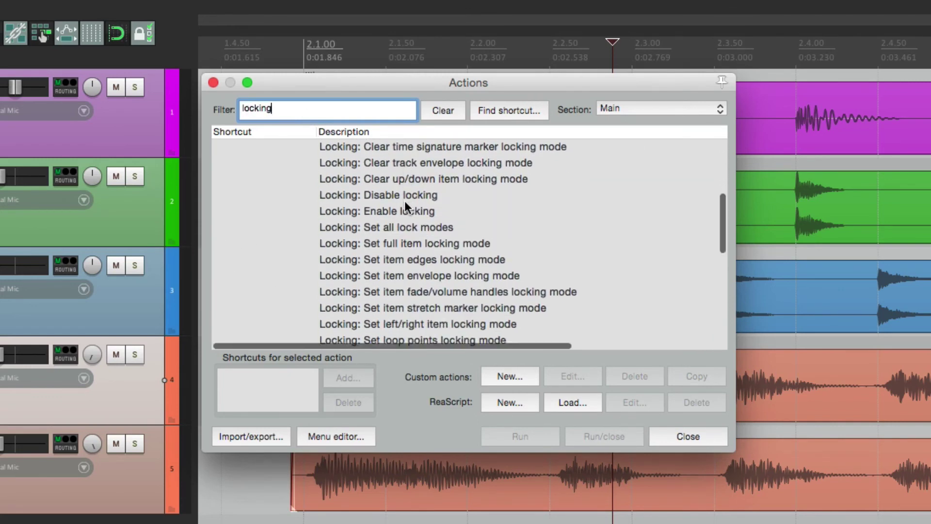
{"action": "scroll", "coordinate": [404, 200], "scroll_direction": "down", "scroll_amount": 2}
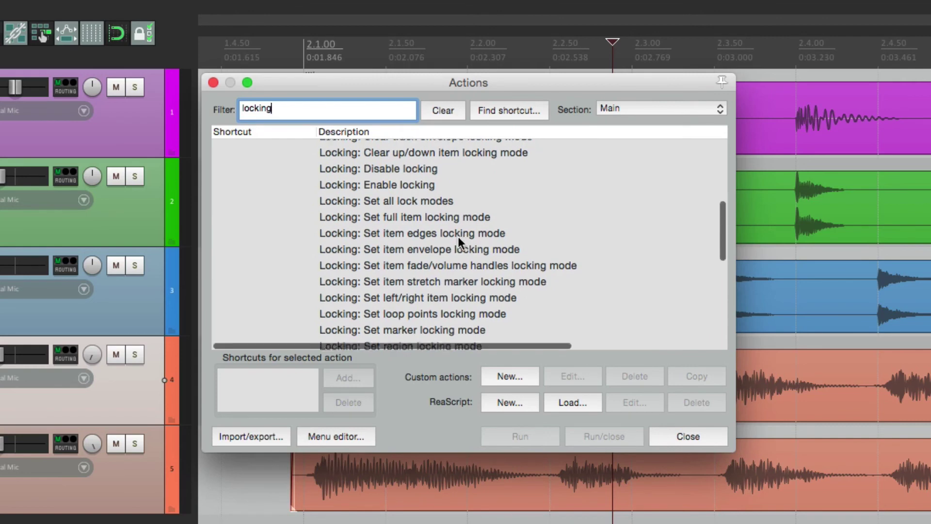
Examine the actions that set individual locking modes, from full item through item stretch marker.
{"action": "scroll", "coordinate": [458, 237], "scroll_direction": "down", "scroll_amount": 1}
{"action": "left_click", "coordinate": [447, 199]}
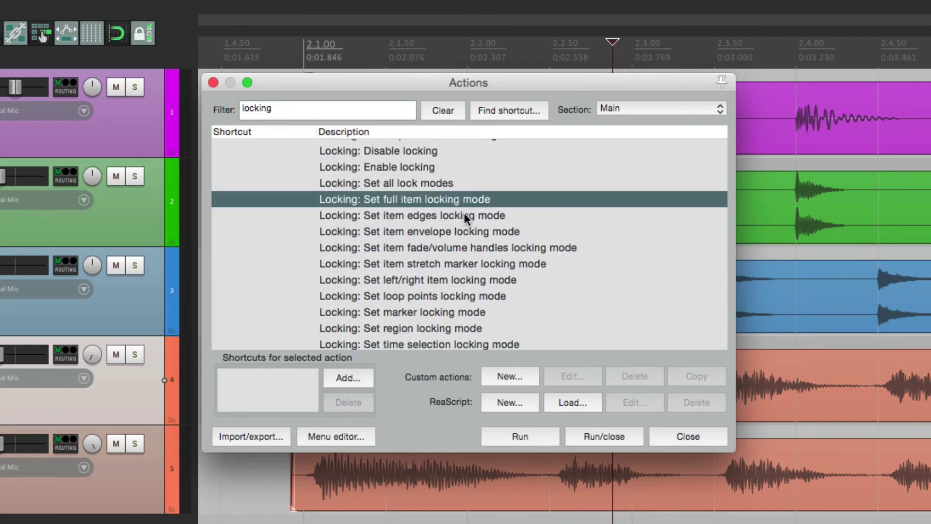
{"action": "left_click", "coordinate": [464, 214]}
{"action": "left_click", "coordinate": [479, 231]}
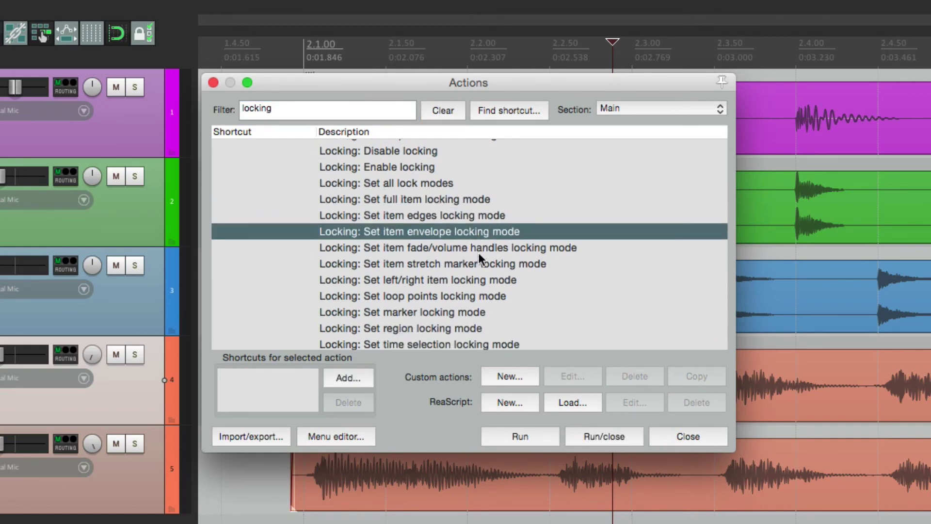
{"action": "scroll", "coordinate": [477, 253], "scroll_direction": "down", "scroll_amount": 1}
{"action": "left_click", "coordinate": [475, 236]}
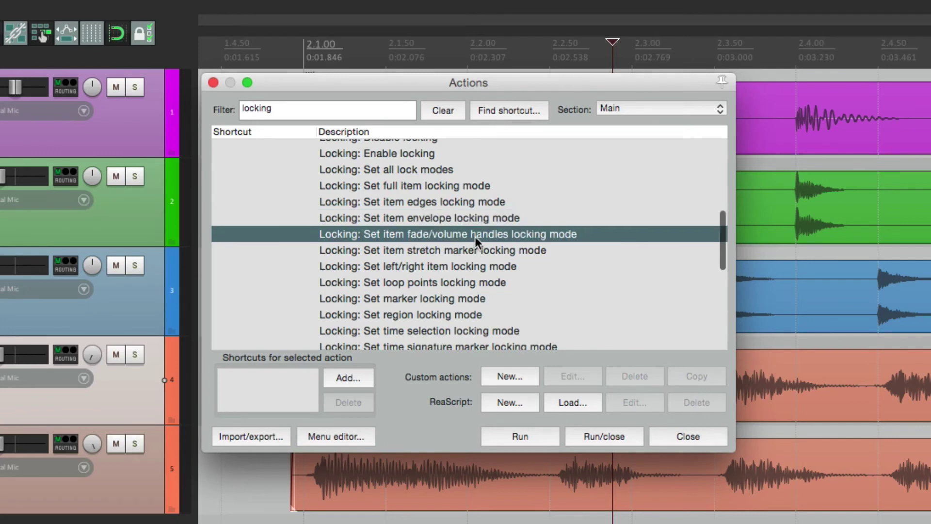
{"action": "left_click", "coordinate": [453, 250]}
{"action": "scroll", "coordinate": [461, 250], "scroll_direction": "down", "scroll_amount": 2}
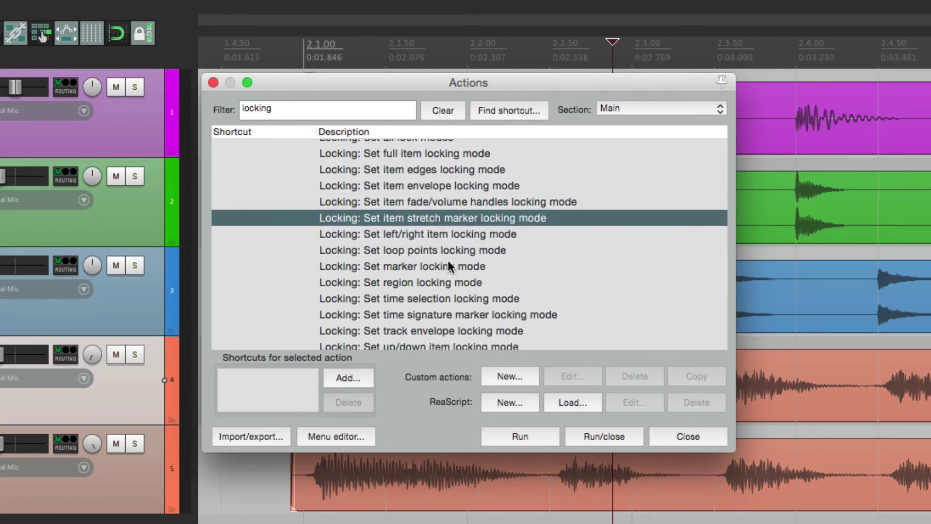
View the shortcut assignment for the "Set item stretch marker locking mode" action, and close the action list without assigning one.
{"action": "left_click", "coordinate": [346, 380]}
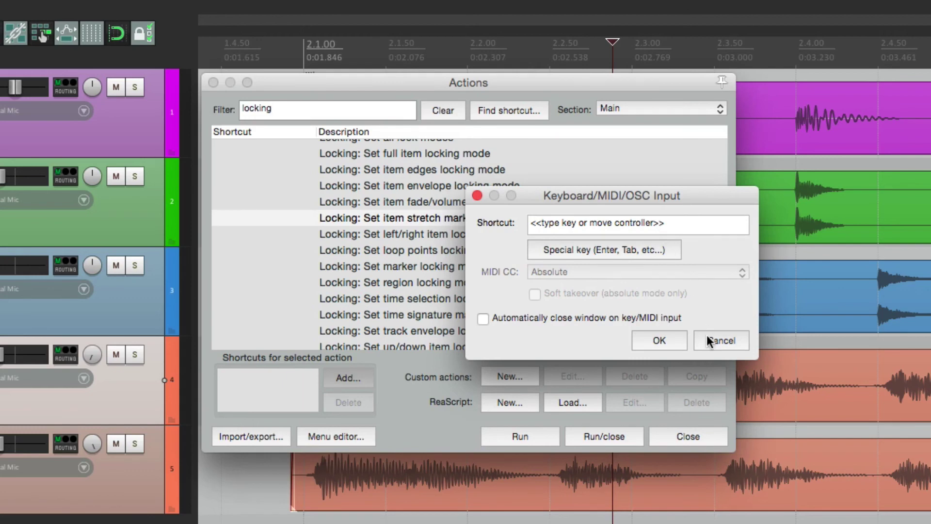
{"action": "left_click", "coordinate": [718, 340]}
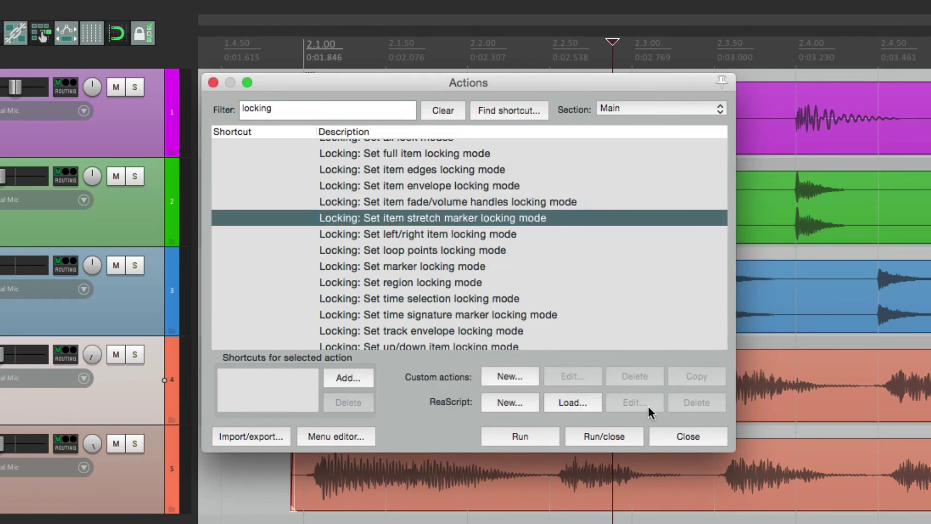
{"action": "left_click", "coordinate": [665, 435]}
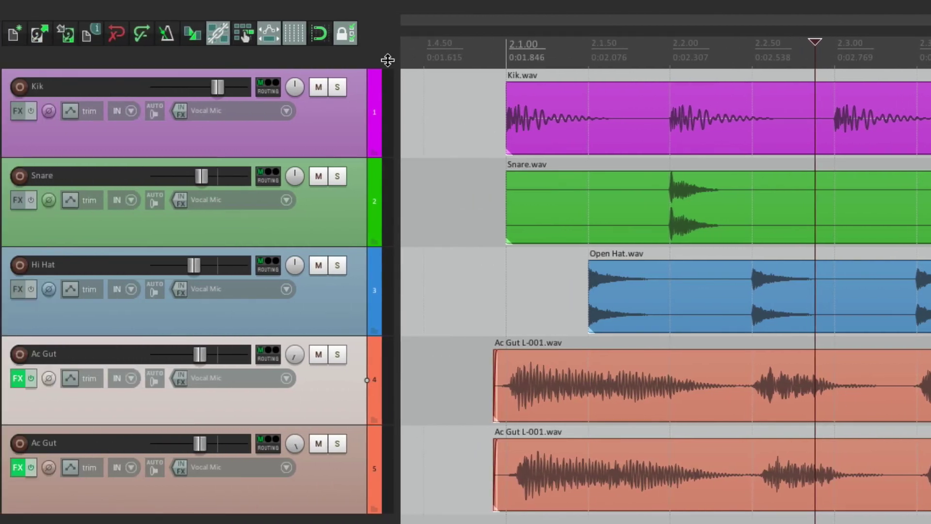
Review which elements are locked in the lock settings.
{"action": "right_click", "coordinate": [349, 40]}
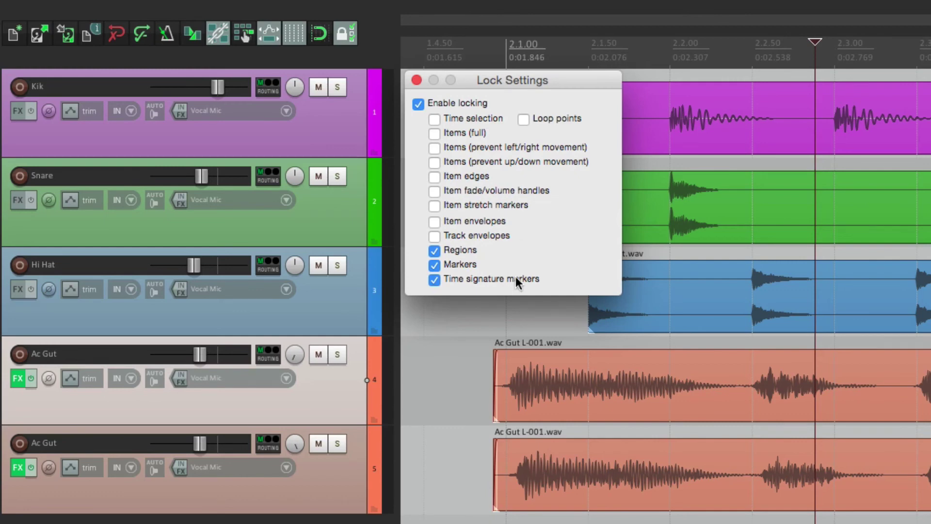
{"action": "left_click", "coordinate": [418, 81]}
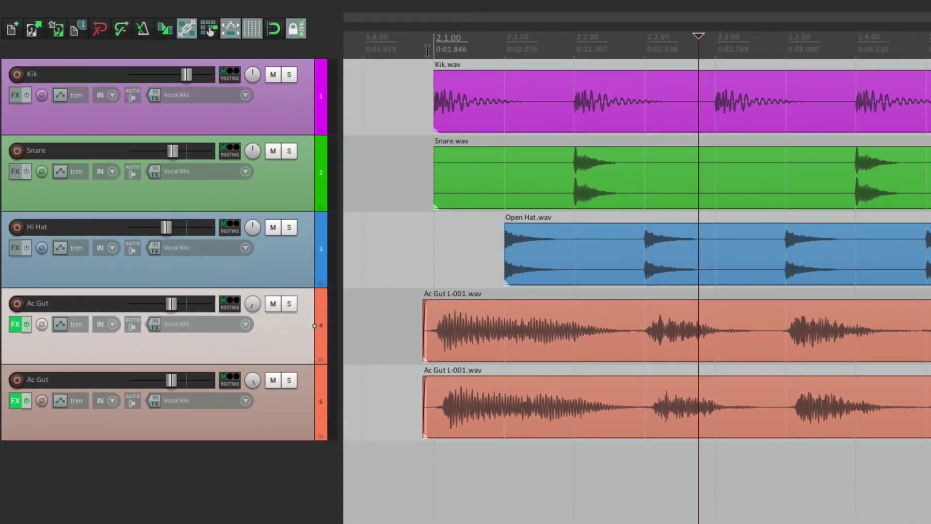
Insert a project marker on the ruler just before measure 2.
{"action": "left_click", "coordinate": [427, 49]}
{"action": "right_click", "coordinate": [427, 50]}
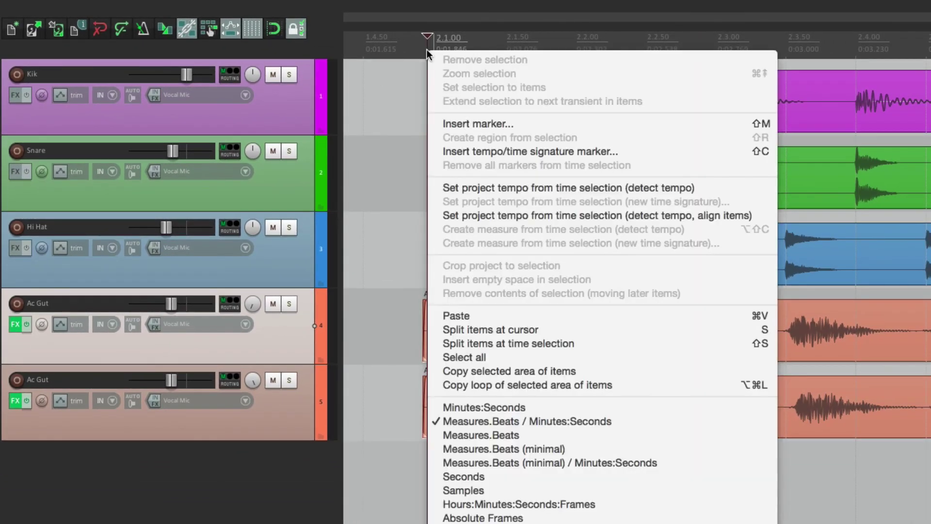
{"action": "left_click", "coordinate": [441, 119]}
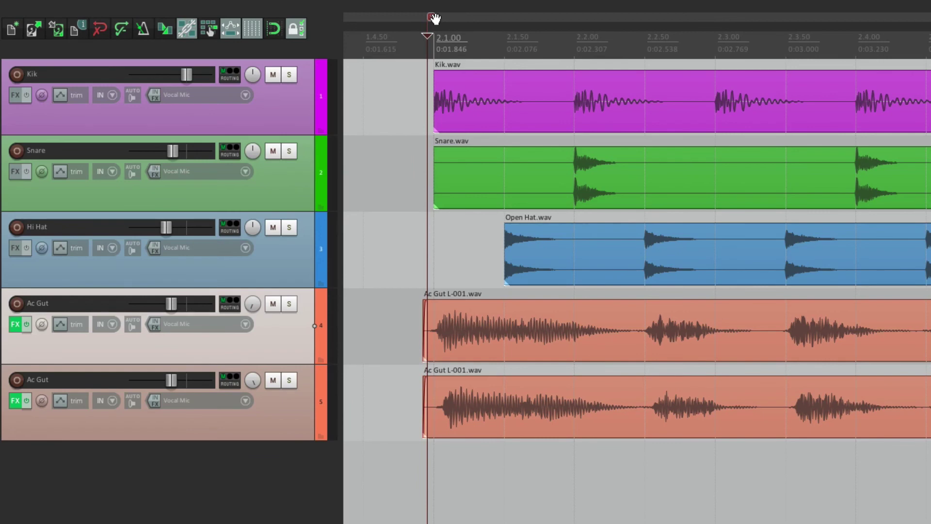
With locking off, move the project marker earlier to about 1.4.83, and turn locking back on.
{"action": "key", "text": "l"}
{"action": "mouse_move", "coordinate": [435, 18]}
{"action": "left_mouse_down"}
{"action": "mouse_move", "coordinate": [607, 21]}
{"action": "mouse_move", "coordinate": [414, 25]}
{"action": "left_mouse_up"}
{"action": "key", "text": "l"}
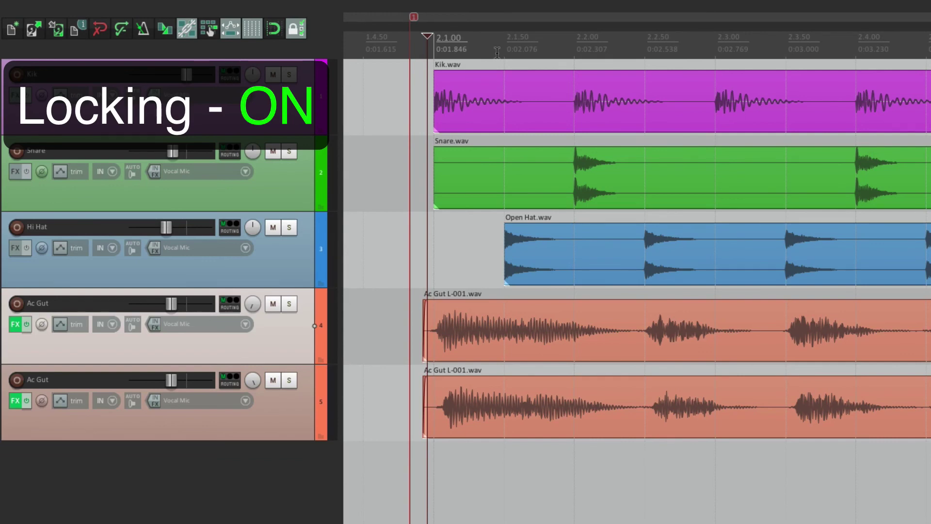
Add item left/right movement, item up/down movement, item edges and item stretch markers to the lock settings.
{"action": "right_click", "coordinate": [298, 32]}
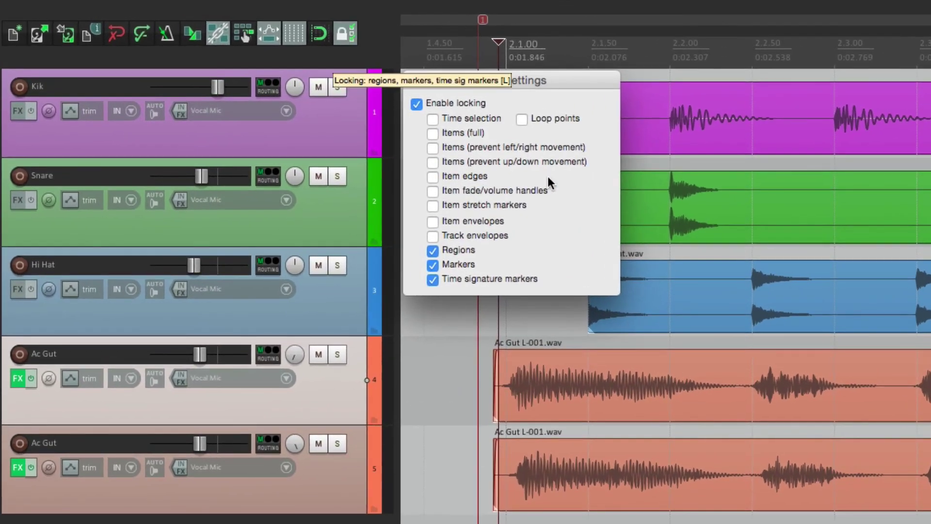
{"action": "left_click", "coordinate": [432, 148]}
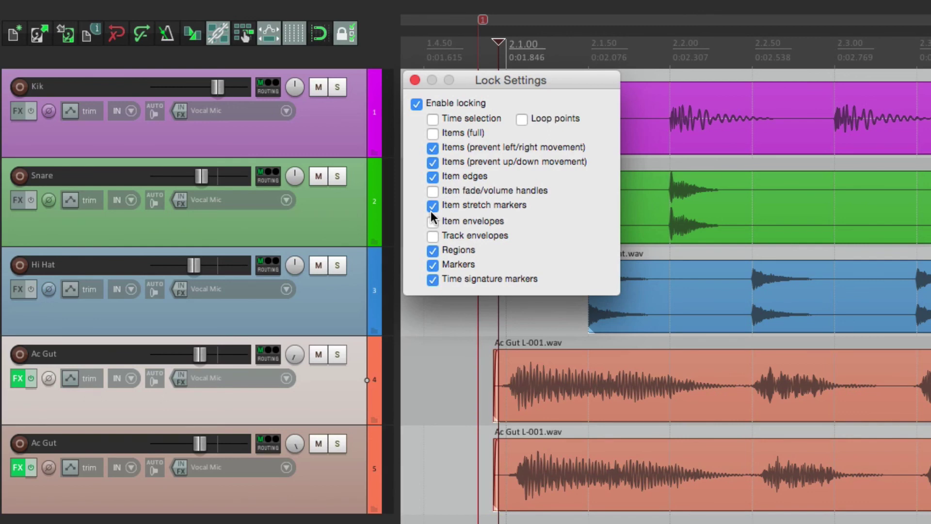
{"action": "key", "text": "Escape"}
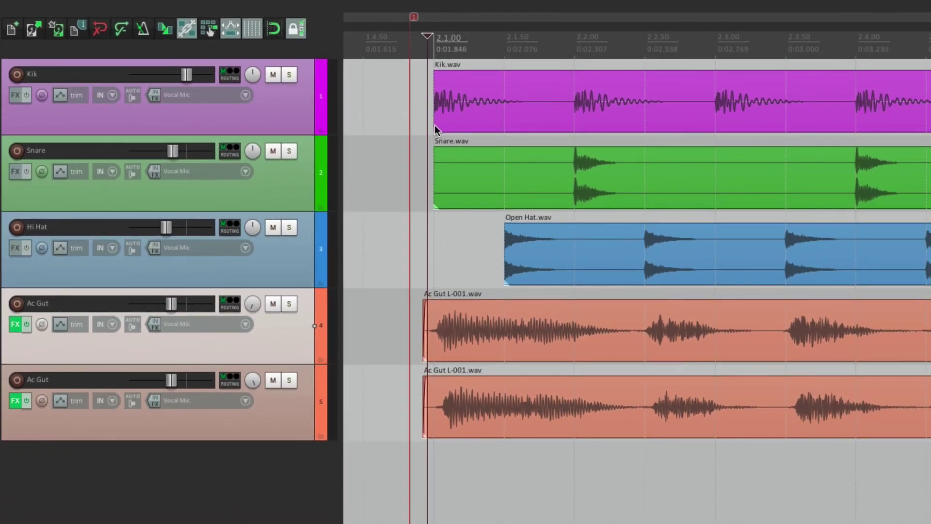
Try to move the Snare and Kik items with locking on.
{"action": "left_click_drag", "start_coordinate": [482, 160], "coordinate": [509, 166]}
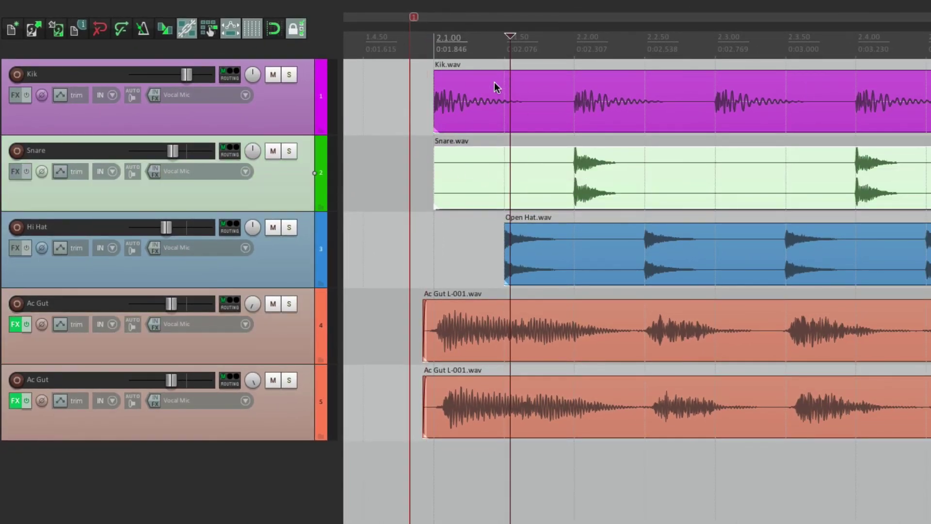
{"action": "left_click_drag", "start_coordinate": [493, 85], "coordinate": [499, 91]}
{"action": "left_click", "coordinate": [471, 103]}
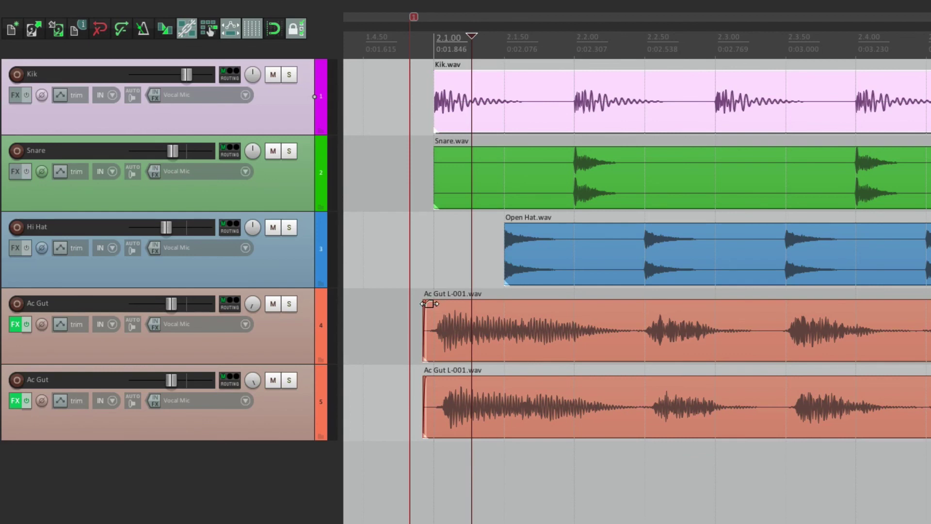
Add fade-ins to both Ac Gut items, ending at about 2.2.00 on track 4 and about 2.2.08 on track 5.
{"action": "left_click_drag", "start_coordinate": [427, 304], "coordinate": [657, 301]}
{"action": "left_click_drag", "start_coordinate": [428, 384], "coordinate": [642, 381]}
{"action": "left_click_drag", "start_coordinate": [653, 322], "coordinate": [578, 322]}
{"action": "left_click_drag", "start_coordinate": [636, 391], "coordinate": [587, 399]}
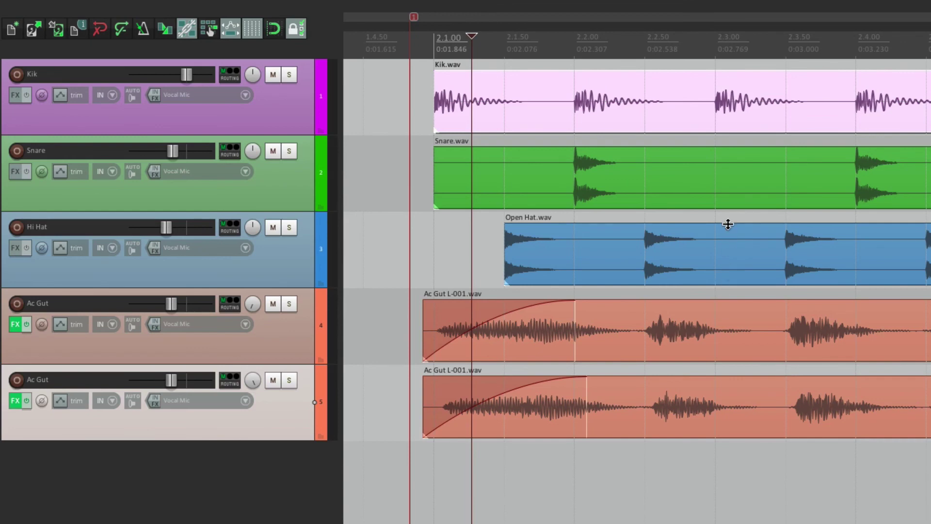
Lower the item volume of Open Hat to about -6.65 dB and of Snare to about -3.27 dB.
{"action": "left_click_drag", "start_coordinate": [728, 224], "coordinate": [731, 264]}
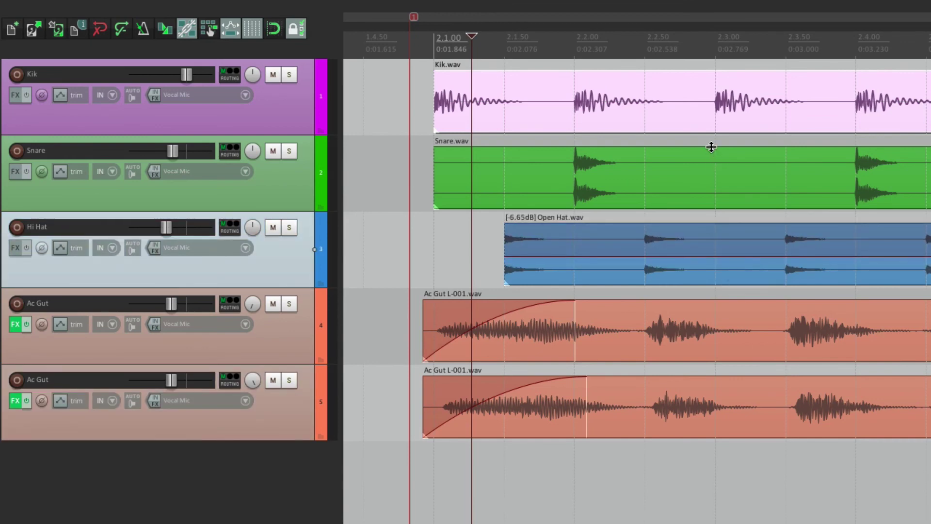
{"action": "left_click_drag", "start_coordinate": [711, 146], "coordinate": [714, 167]}
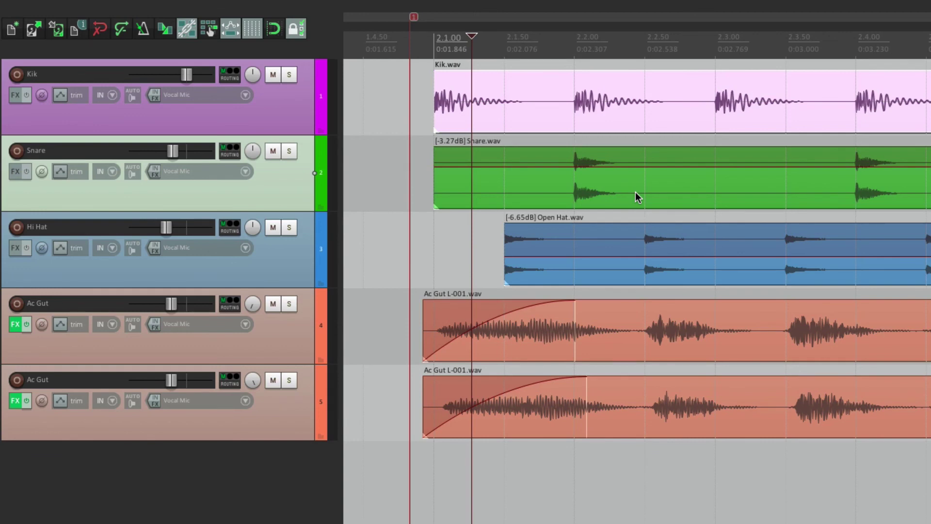
Turn locking off and move the Snare item slightly later so it starts at about 2.1.11.
{"action": "key", "text": "l"}
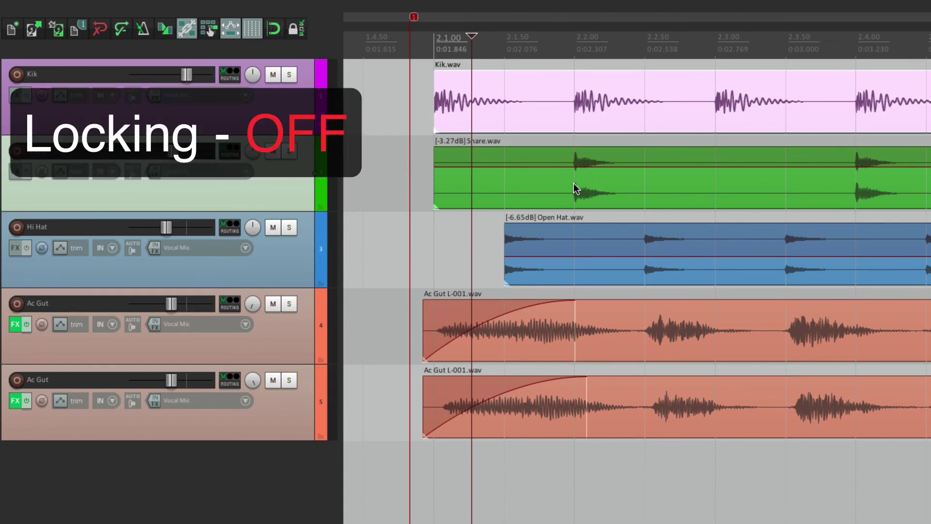
{"action": "mouse_move", "coordinate": [575, 184]}
{"action": "left_mouse_down"}
{"action": "mouse_move", "coordinate": [543, 191]}
{"action": "mouse_move", "coordinate": [582, 189]}
{"action": "mouse_move", "coordinate": [587, 243]}
{"action": "mouse_move", "coordinate": [581, 180]}
{"action": "mouse_move", "coordinate": [584, 189]}
{"action": "left_mouse_up"}
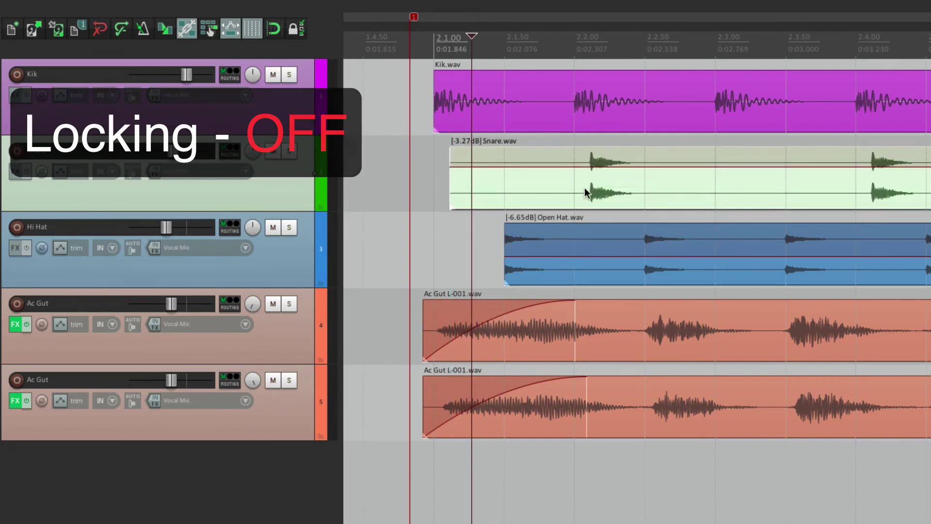